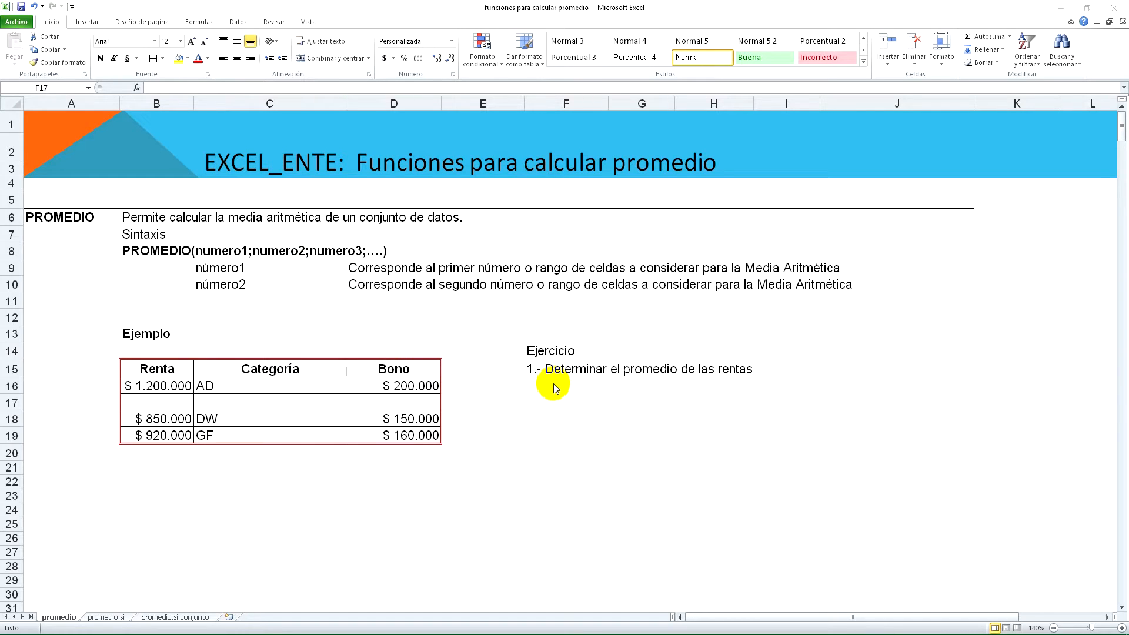
Step: Calculate the average of the Renta column in cell F17 with =PROMEDIO(B16:B19), and check the range the formula references
{"action": "left_click", "coordinate": [552, 400]}
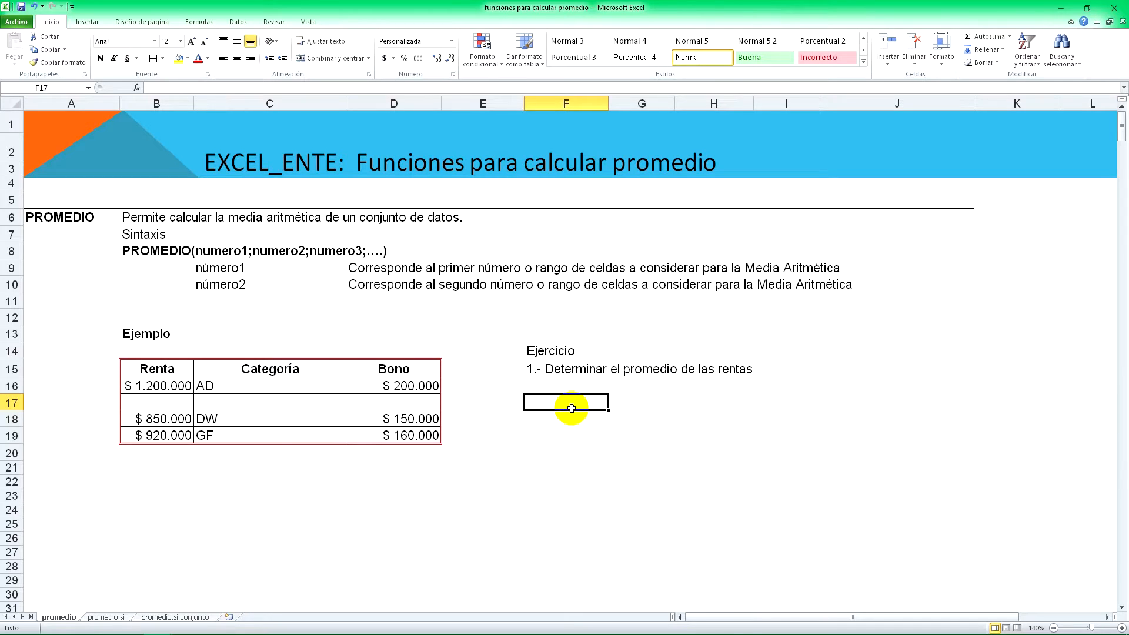
{"action": "type", "text": "="}
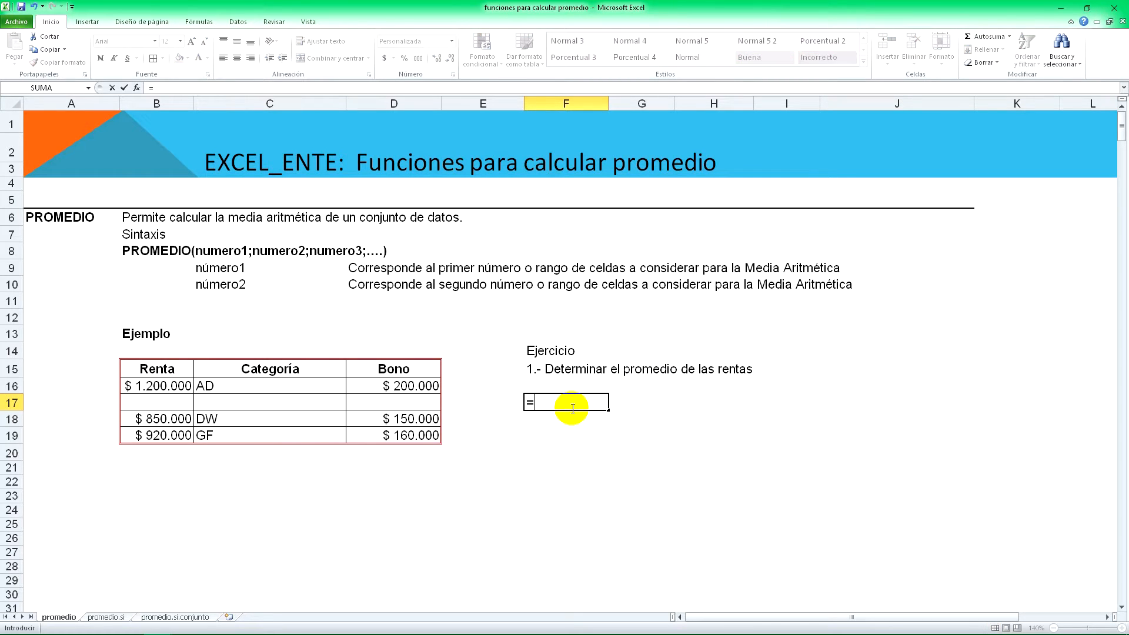
{"action": "type", "text": "PROM"}
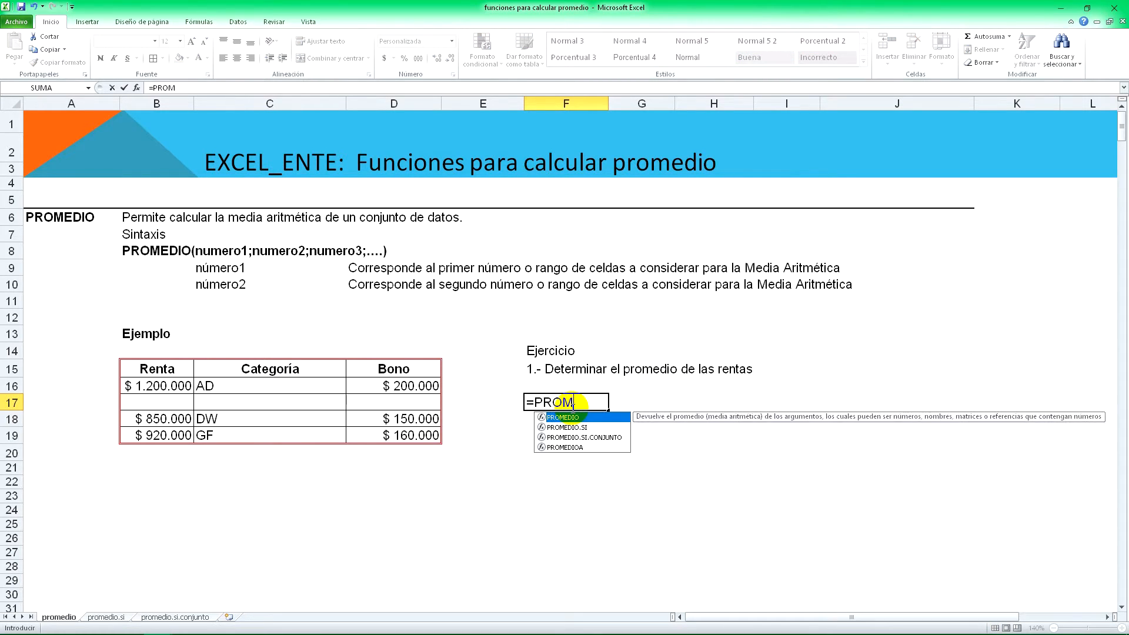
{"action": "type", "text": "EDIO("}
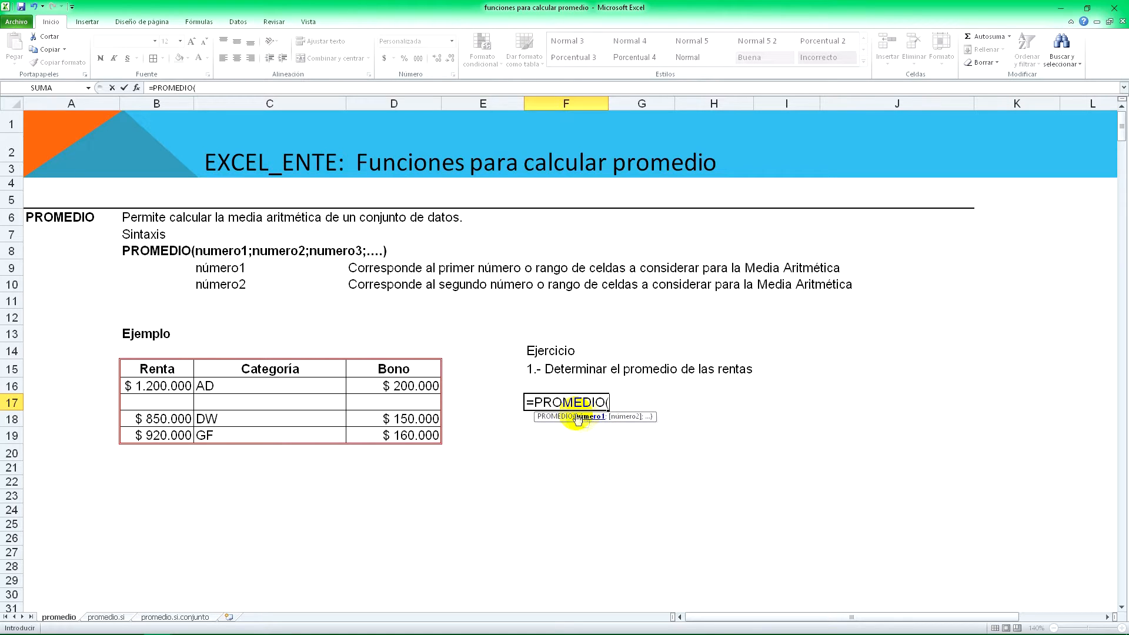
{"action": "left_click_drag", "start_coordinate": [159, 385], "coordinate": [156, 435]}
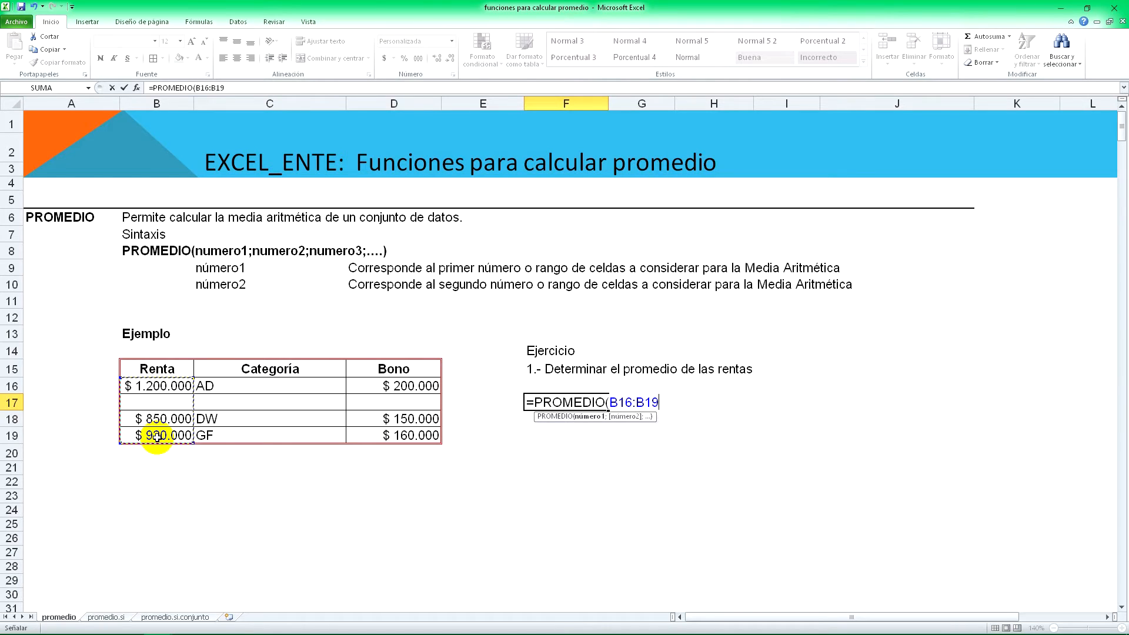
{"action": "type", "text": ")"}
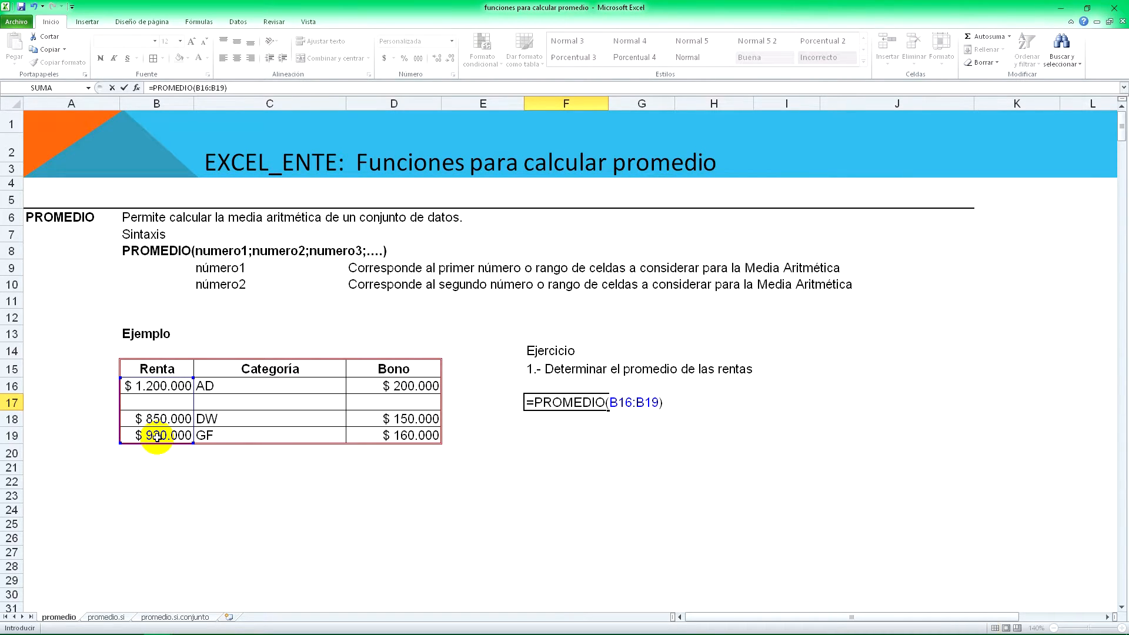
{"action": "key", "text": "Return"}
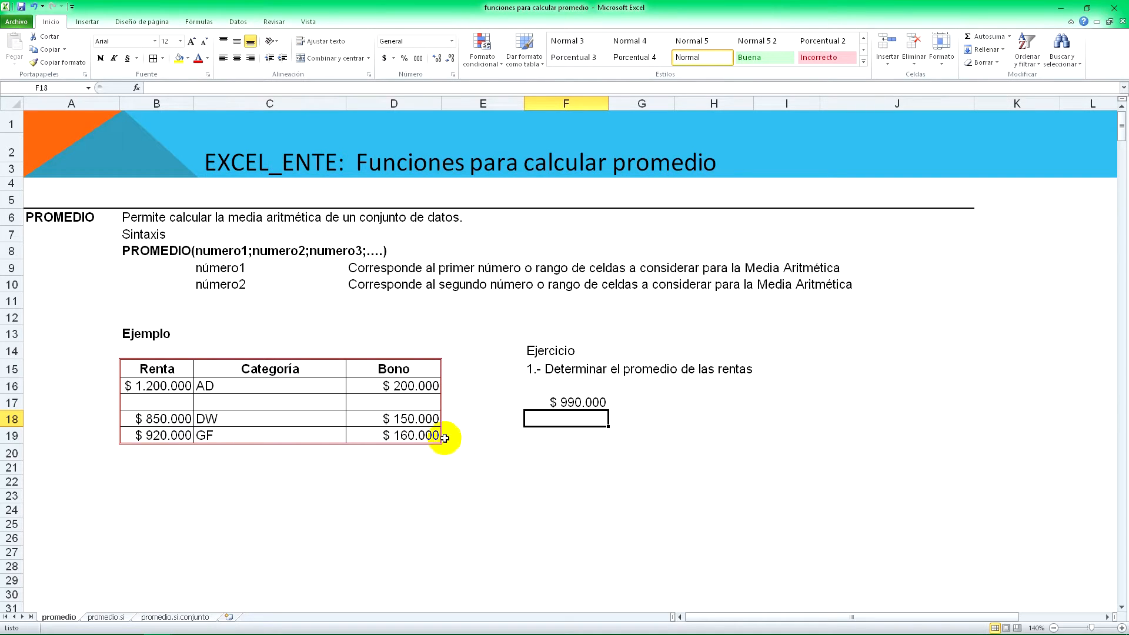
{"action": "left_click", "coordinate": [578, 402]}
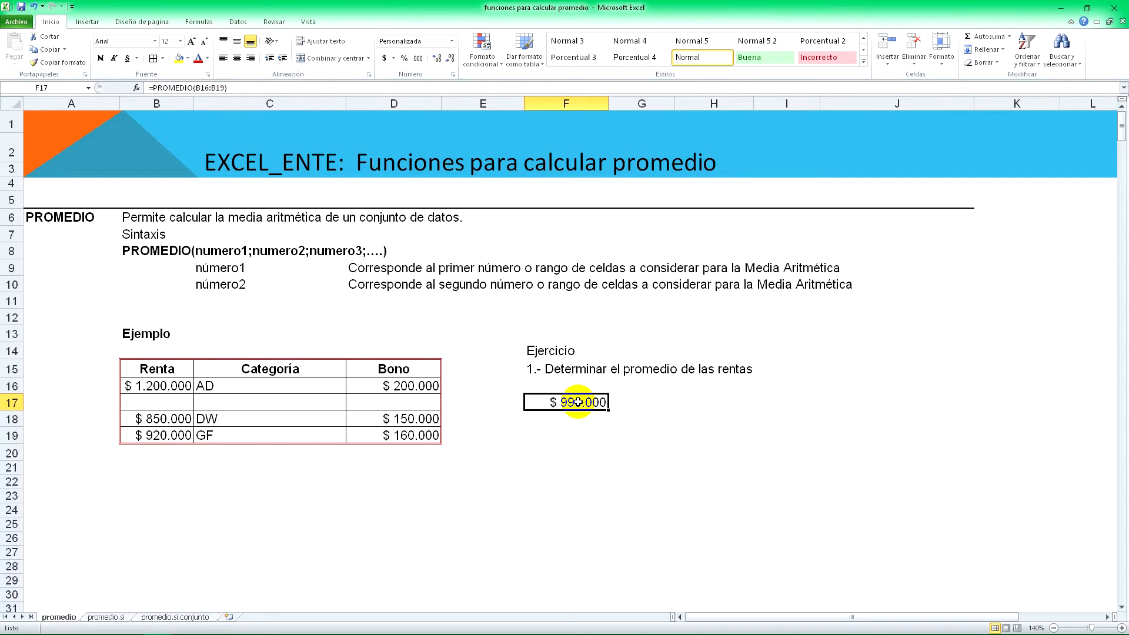
{"action": "double_click", "coordinate": [578, 402]}
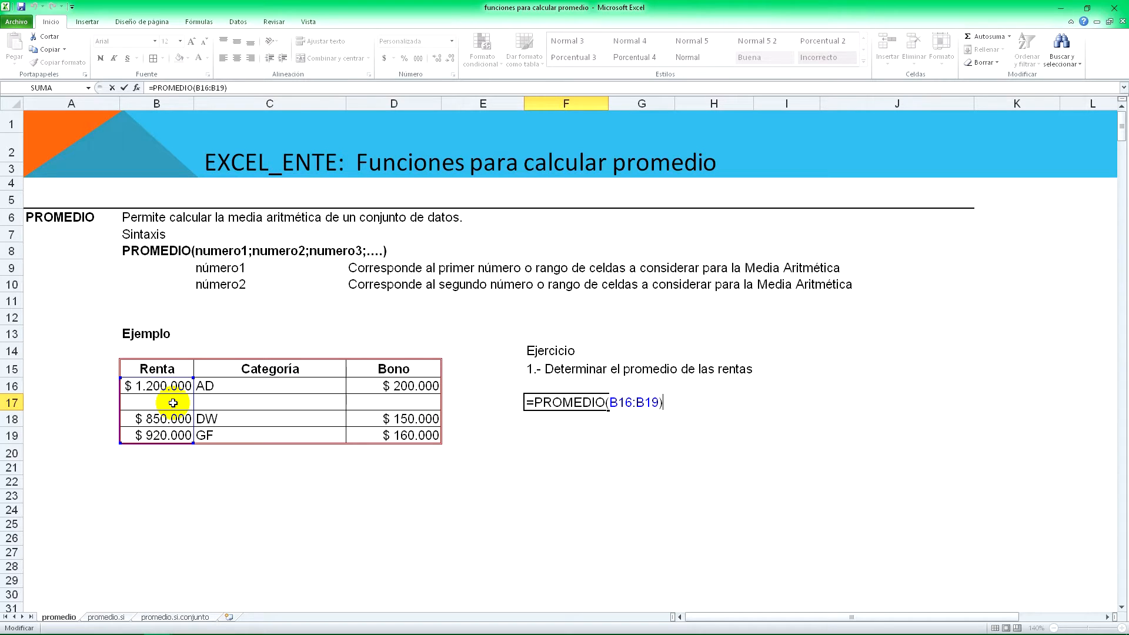
{"action": "key", "text": "Return"}
Step: Test how a zero affects the average by entering 0 in the blank Renta cell B17, and clear that cell again
{"action": "left_click", "coordinate": [174, 403]}
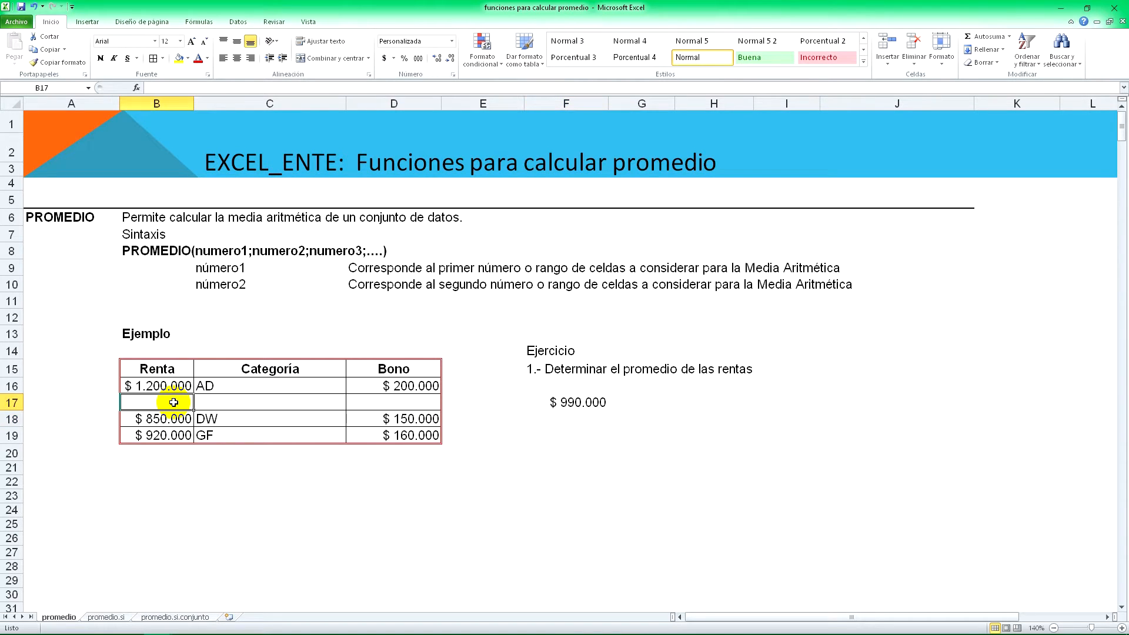
{"action": "type", "text": "0"}
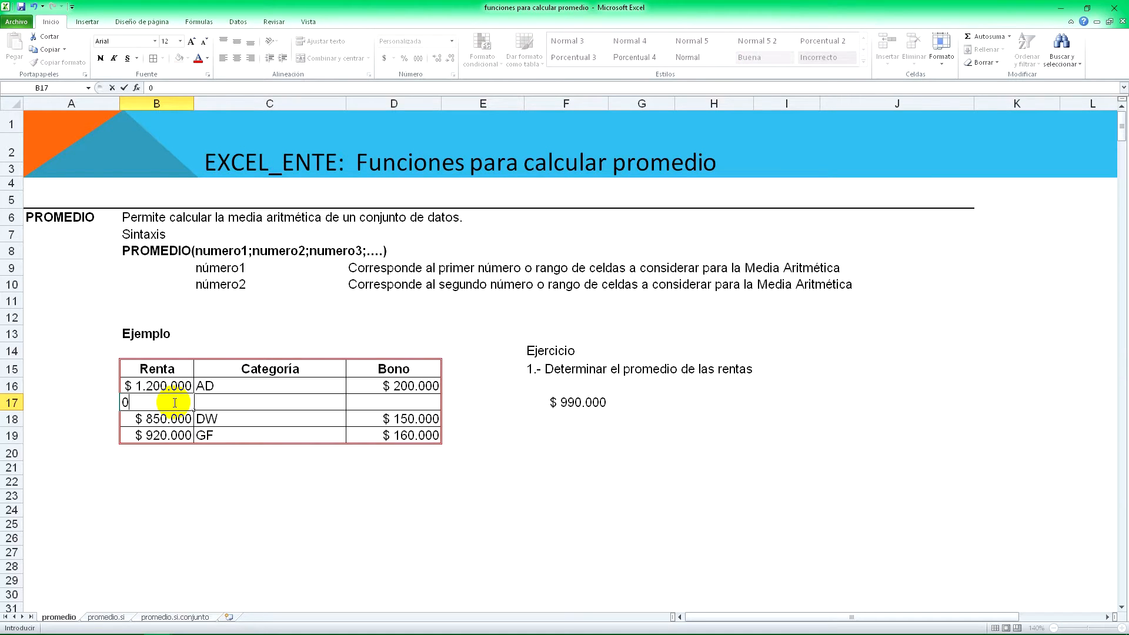
{"action": "key", "text": "Return"}
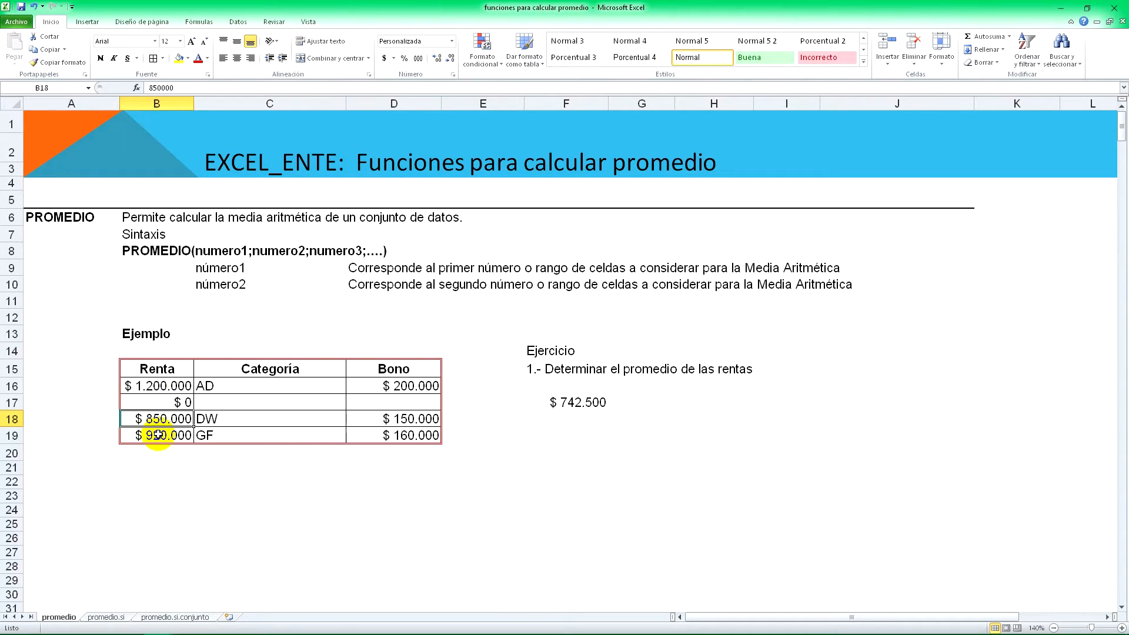
{"action": "left_click", "coordinate": [176, 404]}
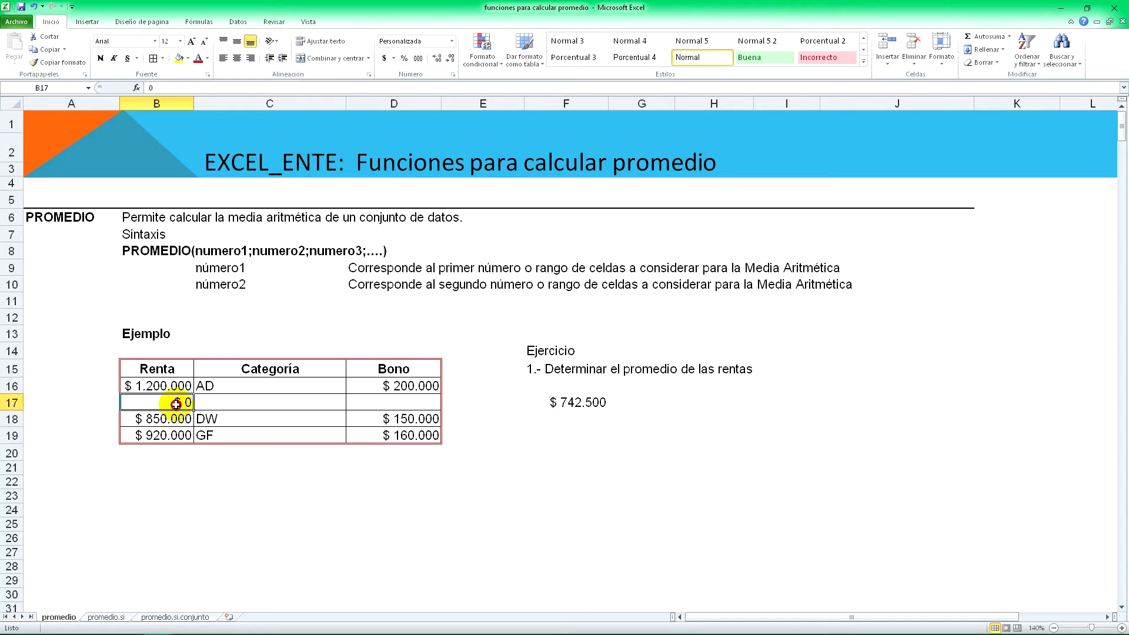
{"action": "key", "text": "Delete"}
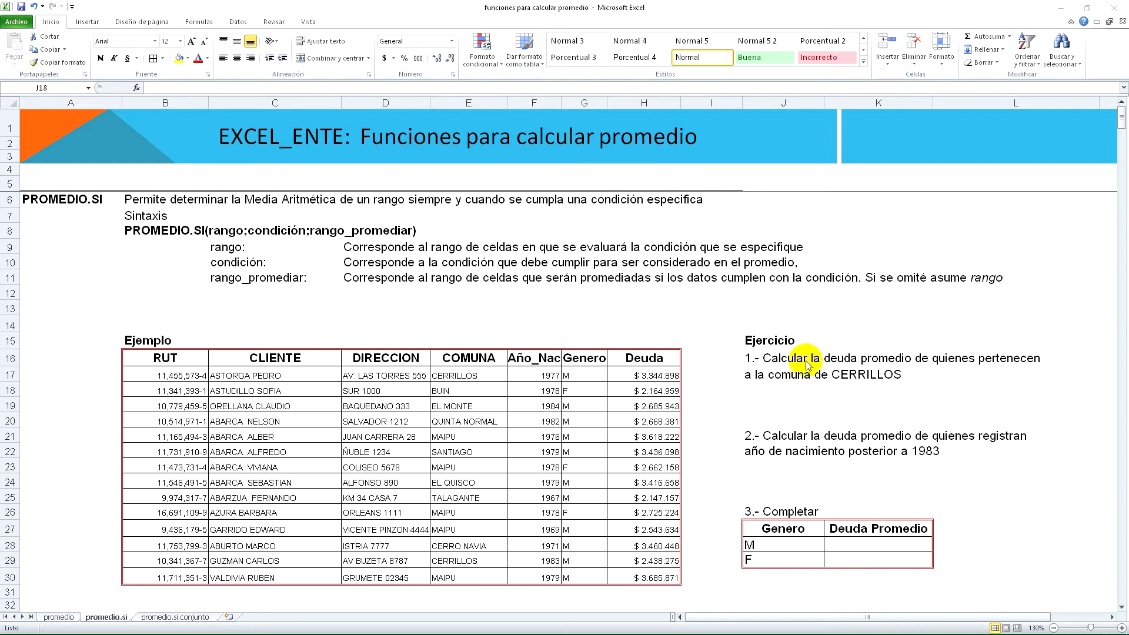
Step: Calculate the average debt for the CERRILLOS comuna in cell J18 with =PROMEDIO.SI(E17:E30;"cerrillos";H17:H30)
{"action": "left_click", "coordinate": [774, 390]}
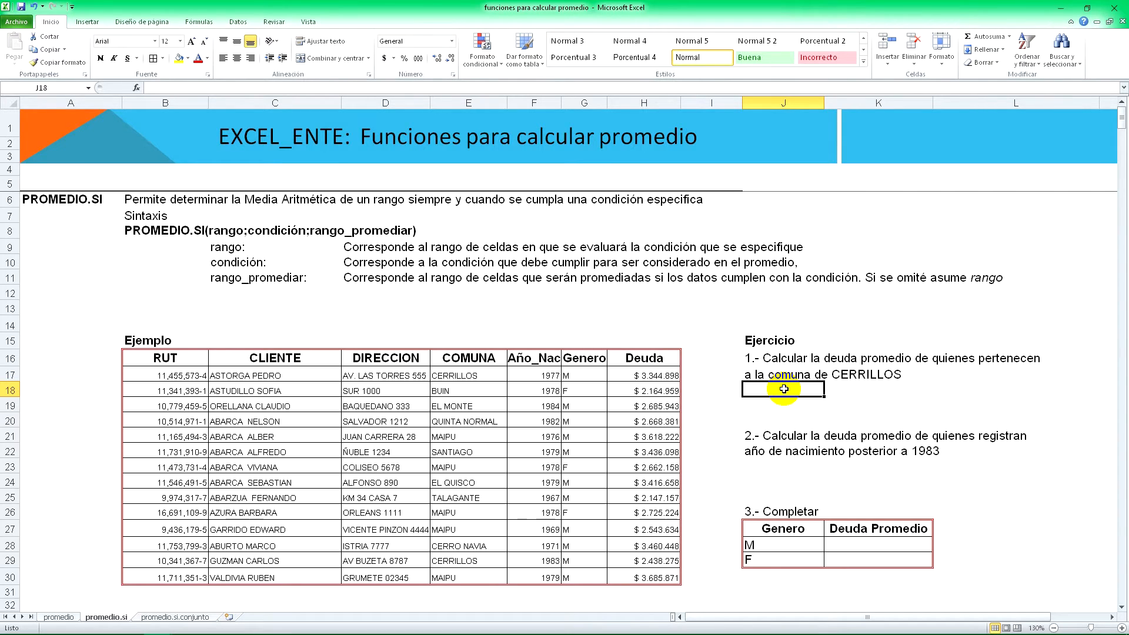
{"action": "type", "text": "="}
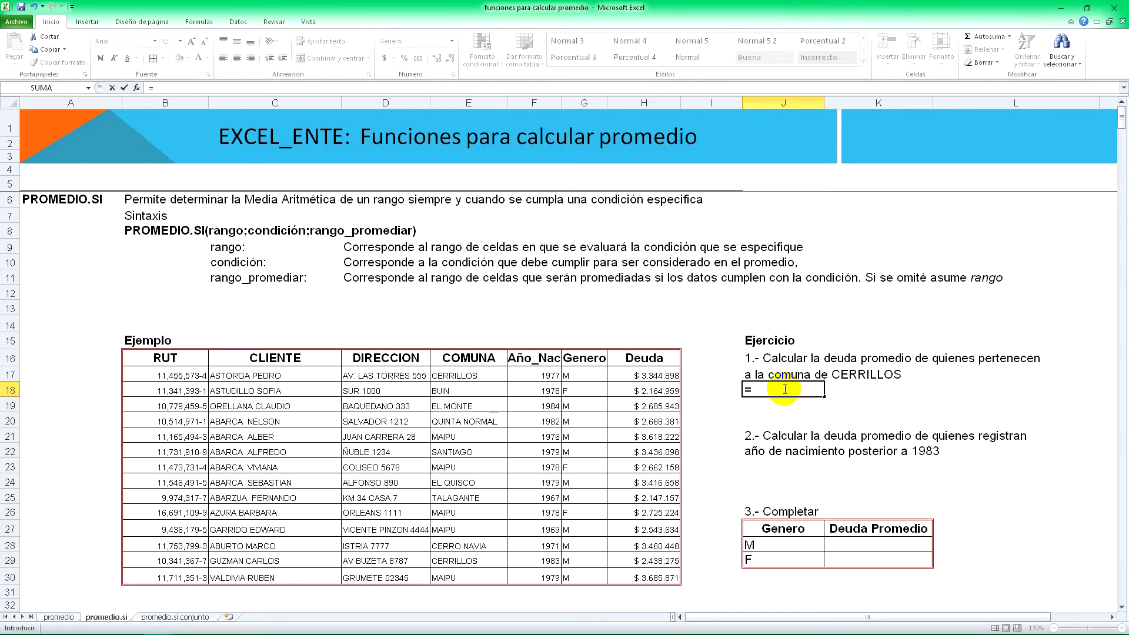
{"action": "type", "text": "pr"}
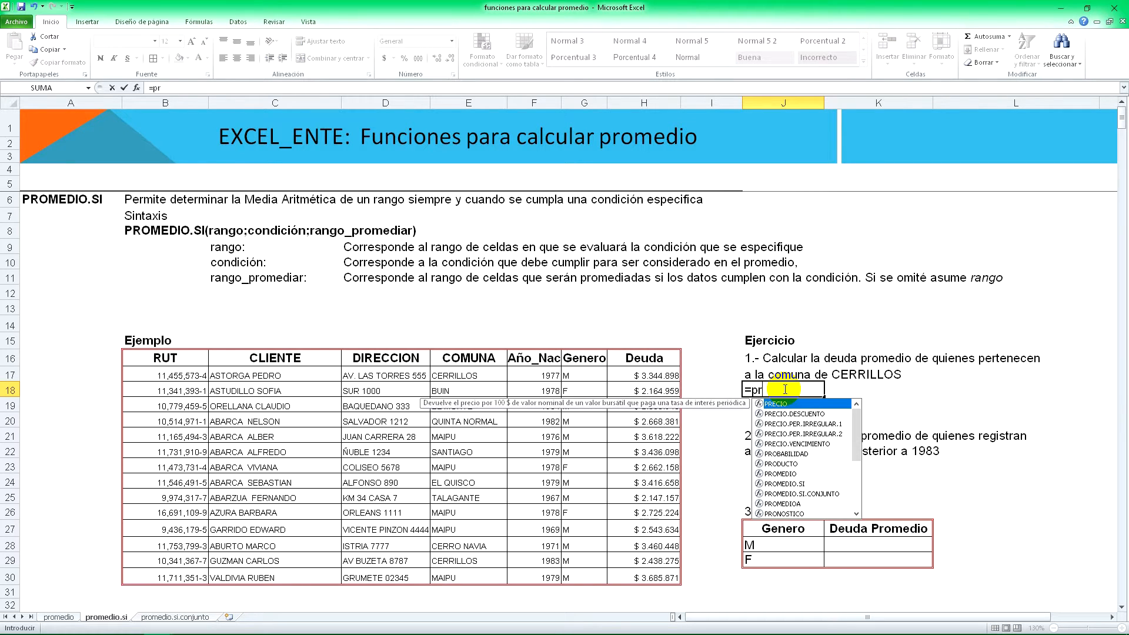
{"action": "type", "text": "omedio.si("}
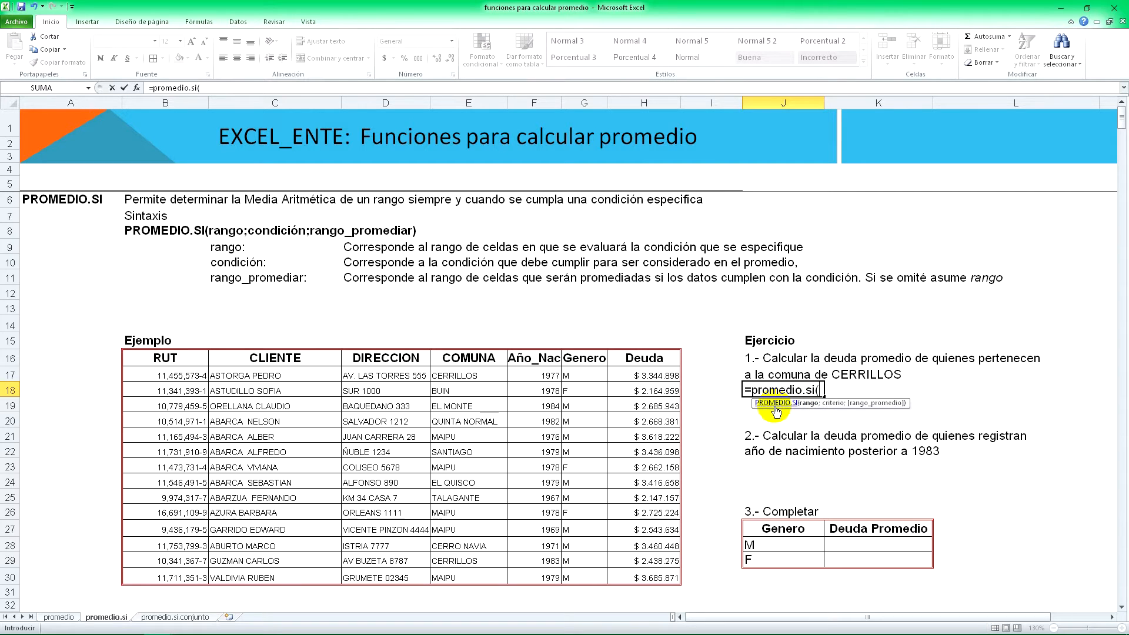
{"action": "left_click_drag", "start_coordinate": [470, 374], "coordinate": [471, 575]}
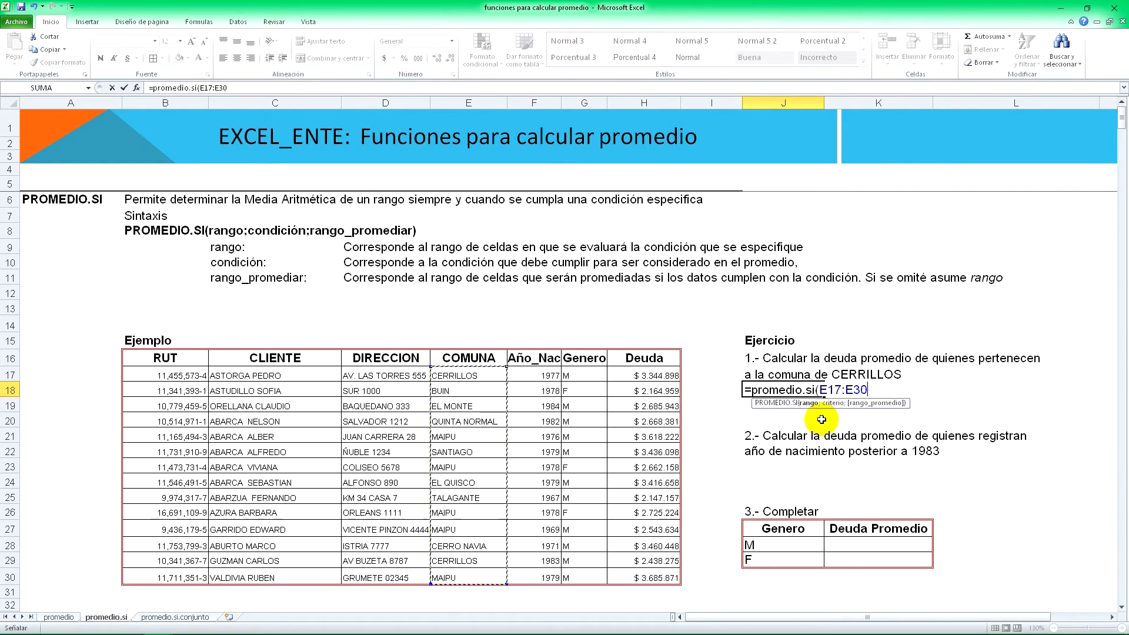
{"action": "type", "text": ";"}
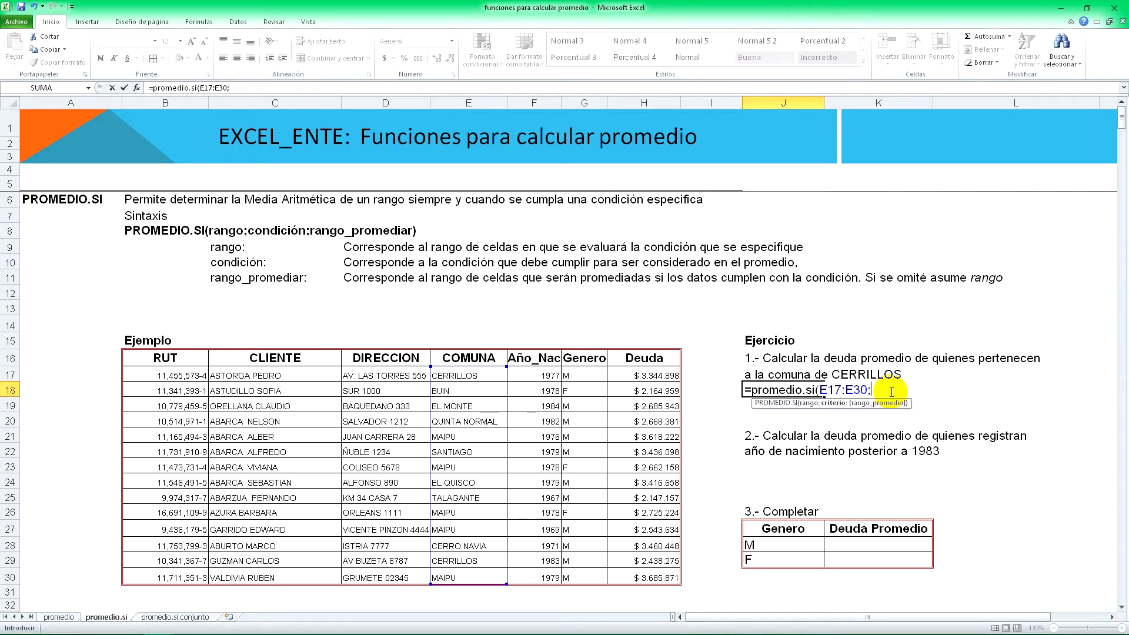
{"action": "type", "text": "\""}
{"action": "type", "text": "cerrillos\""}
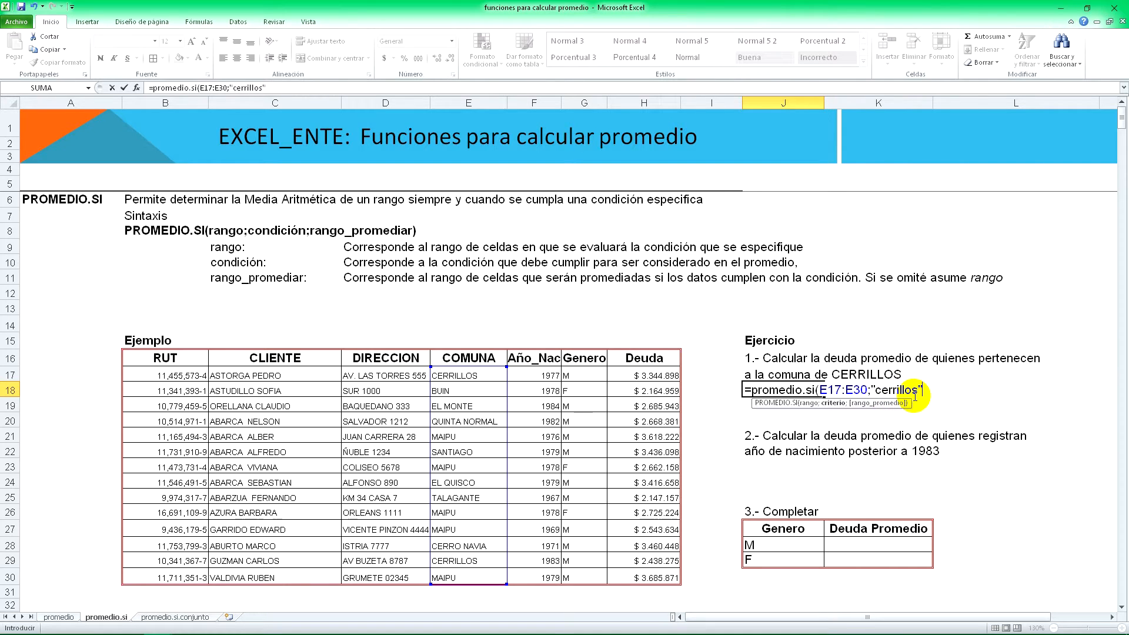
{"action": "type", "text": ";"}
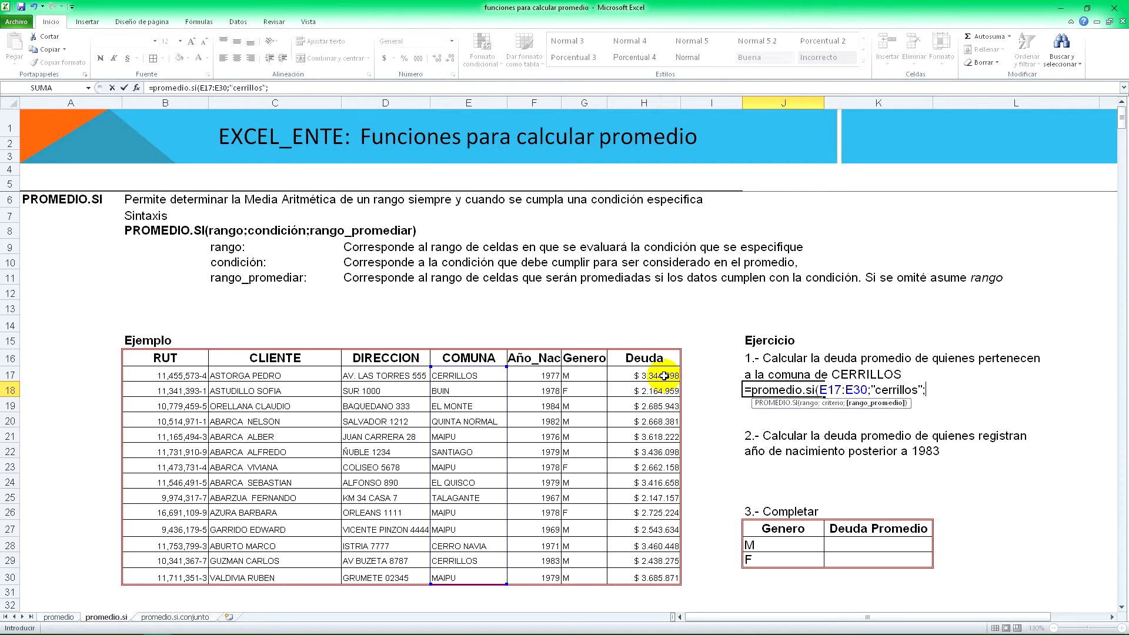
{"action": "left_click_drag", "start_coordinate": [664, 375], "coordinate": [657, 579]}
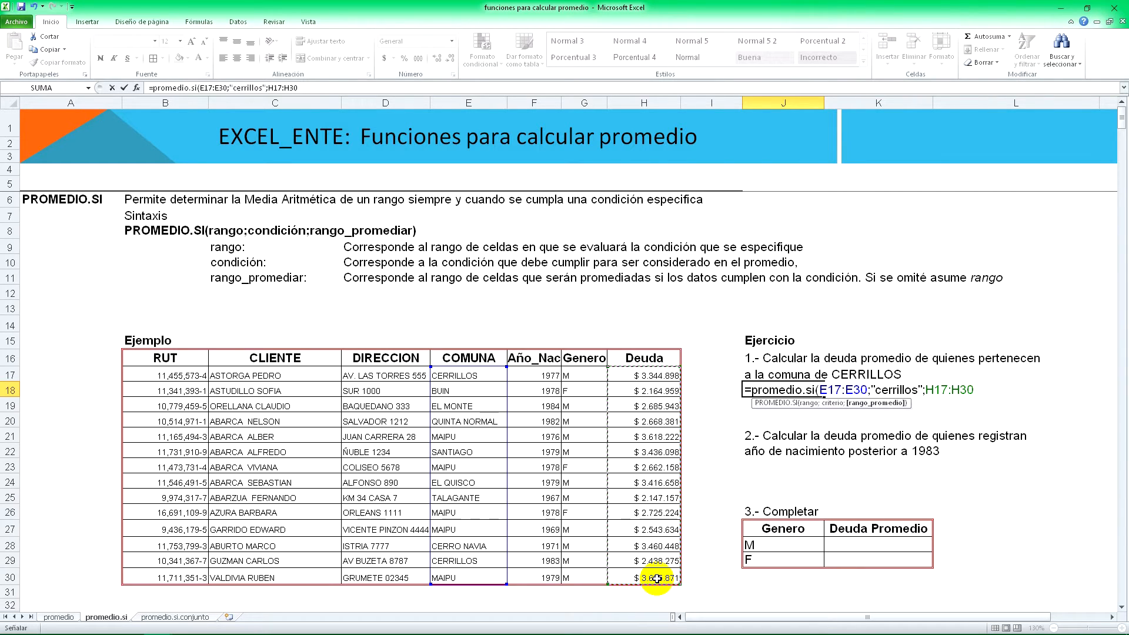
{"action": "type", "text": ")"}
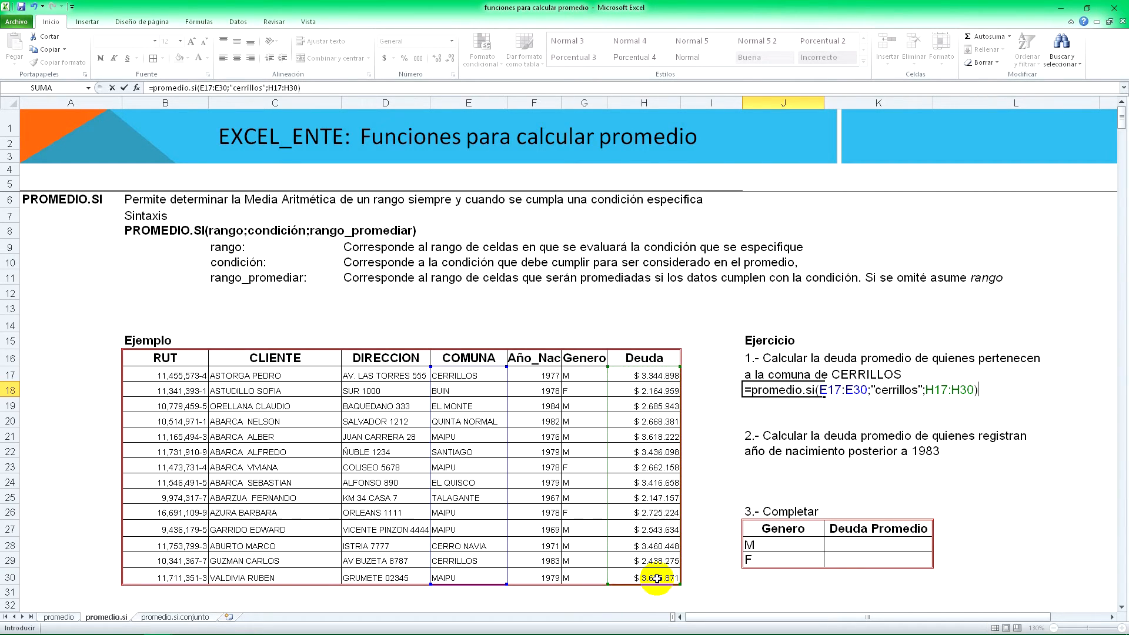
{"action": "key", "text": "Return"}
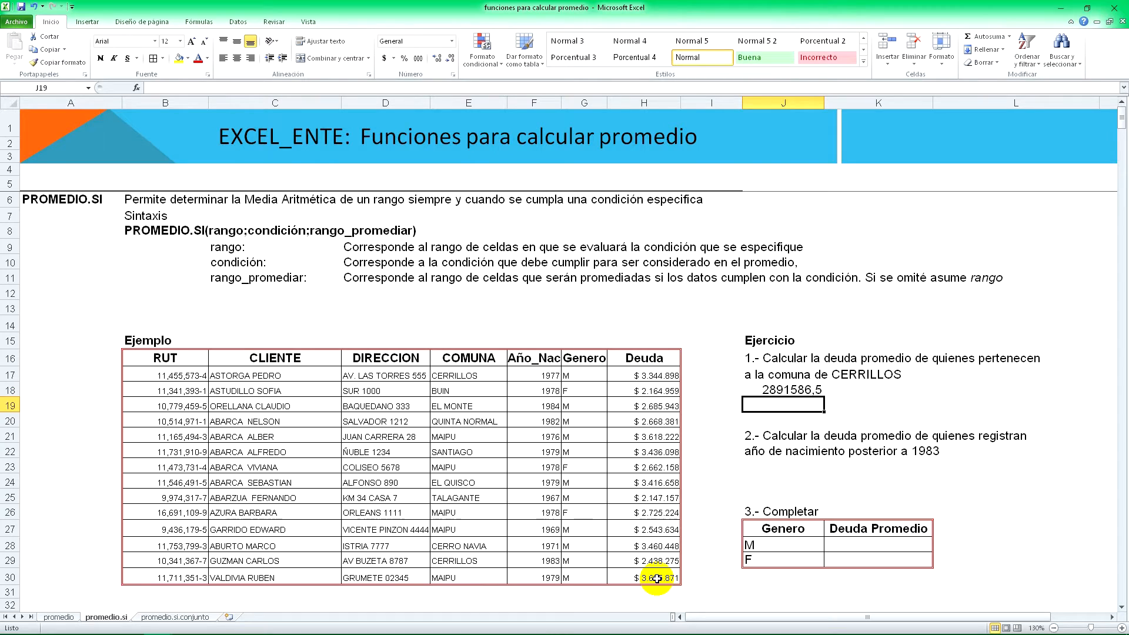
Step: Check the formula in J18 against the CERRILLOS rows, examining their debts in H17 and H29
{"action": "left_click", "coordinate": [786, 389]}
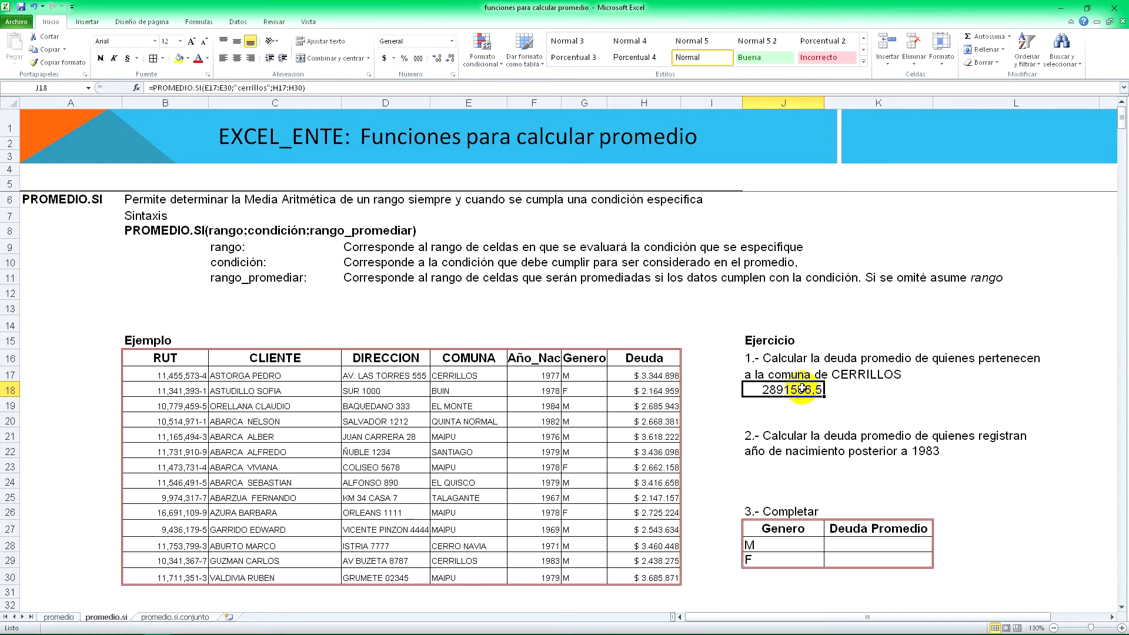
{"action": "left_click", "coordinate": [492, 375]}
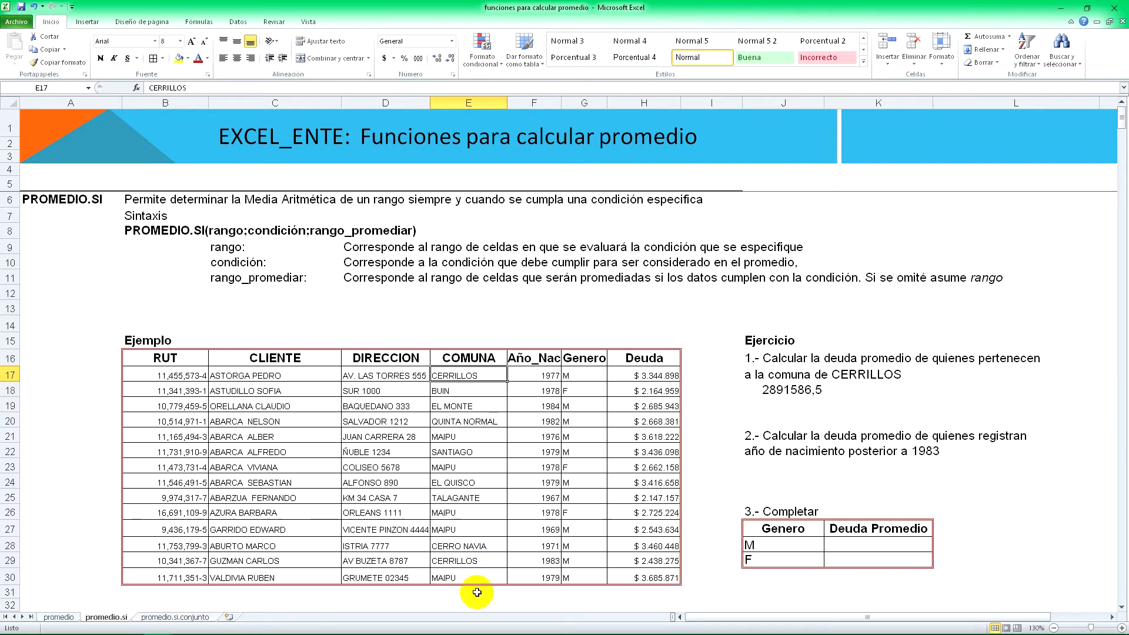
{"action": "left_click", "coordinate": [653, 563]}
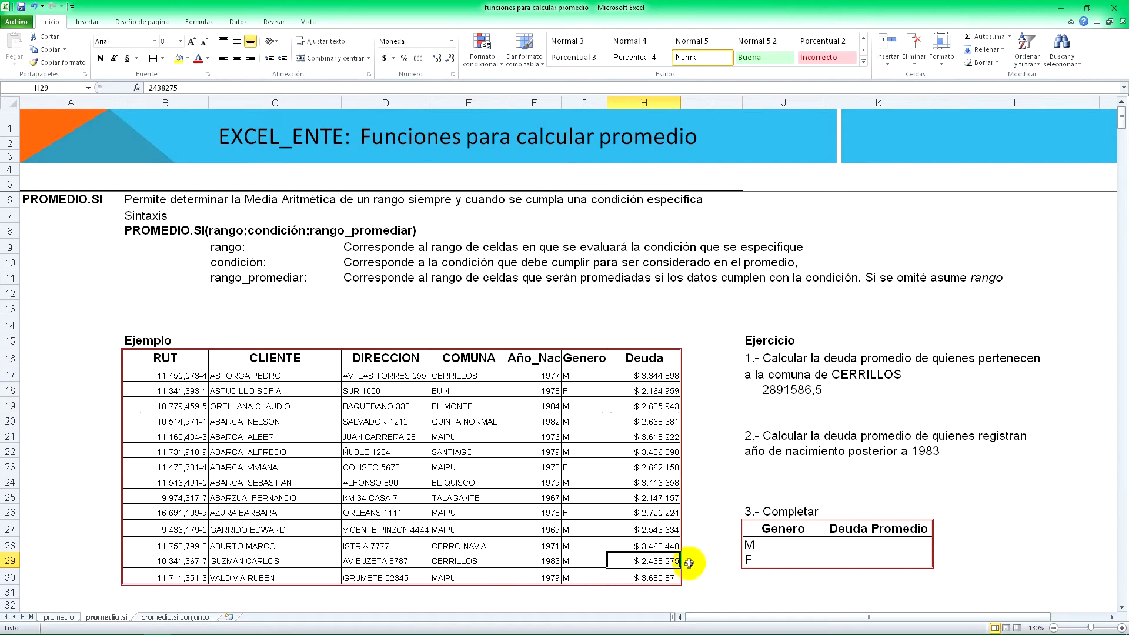
{"action": "left_click", "coordinate": [649, 375]}
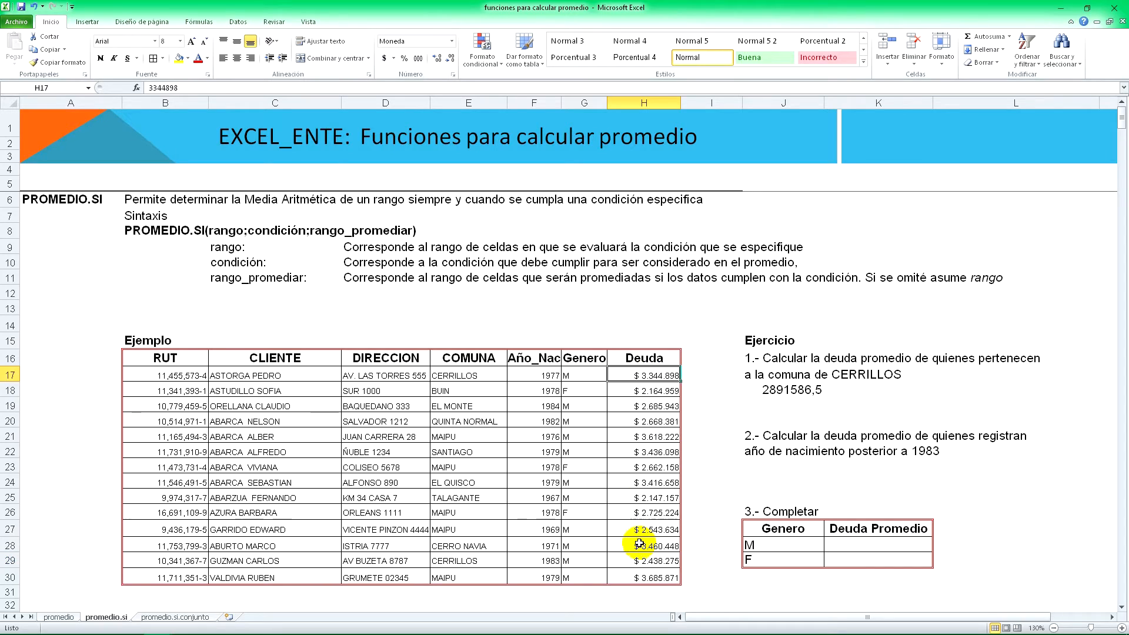
{"action": "left_click", "coordinate": [653, 561]}
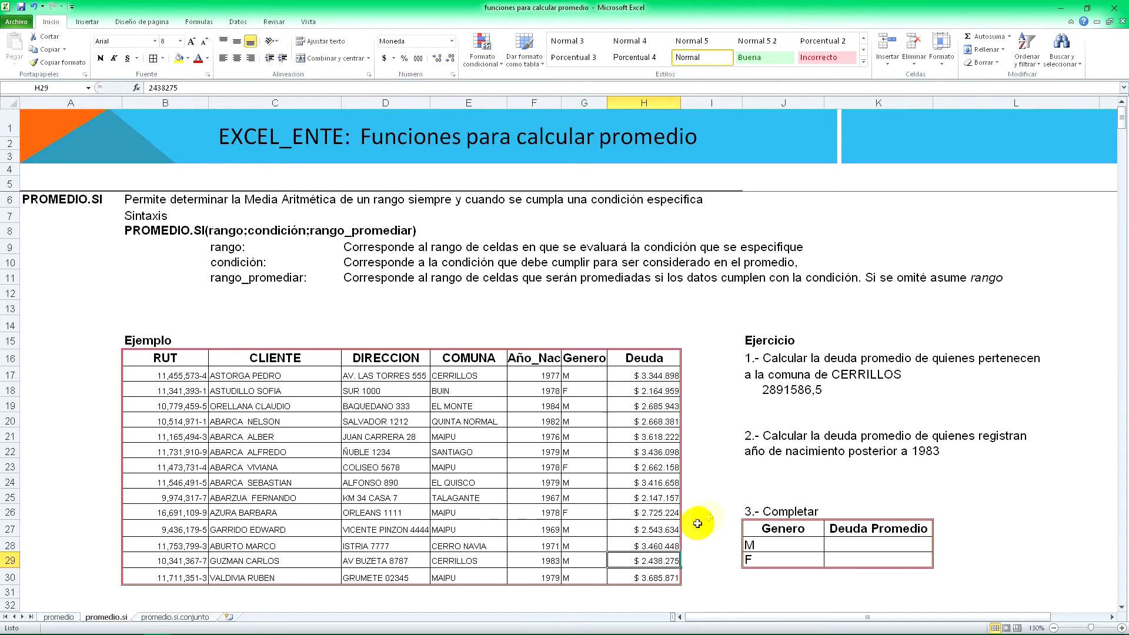
Step: Calculate the average debt of clients born after 1983 in cell J23 with =PROMEDIO.SI(F17:F30;">1983";H17:H30)
{"action": "left_click", "coordinate": [747, 471]}
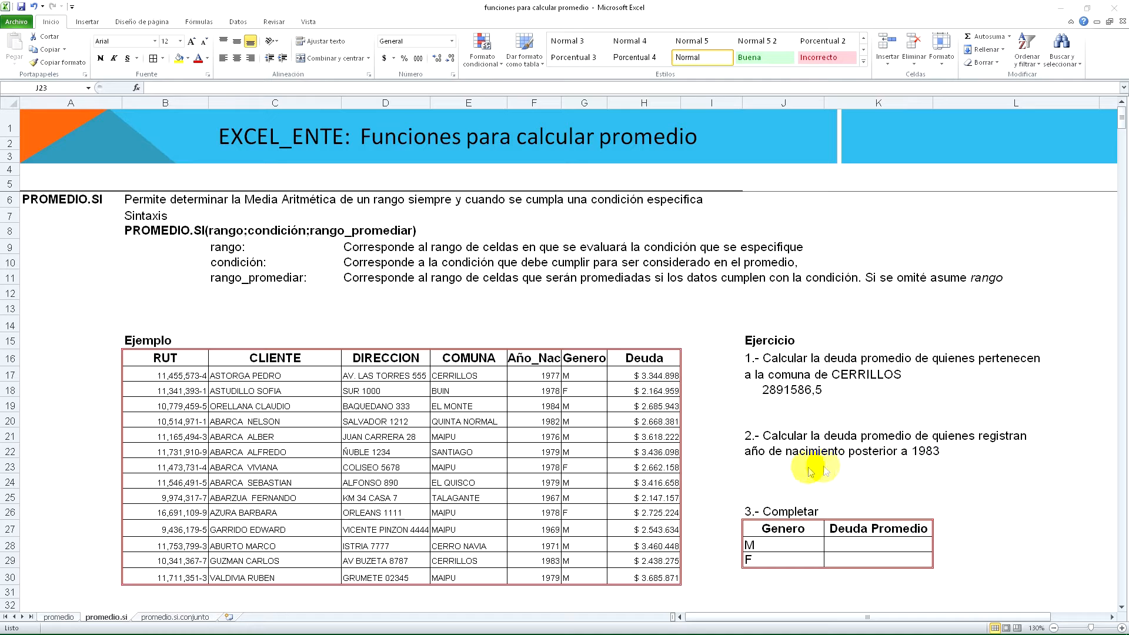
{"action": "left_click", "coordinate": [773, 465]}
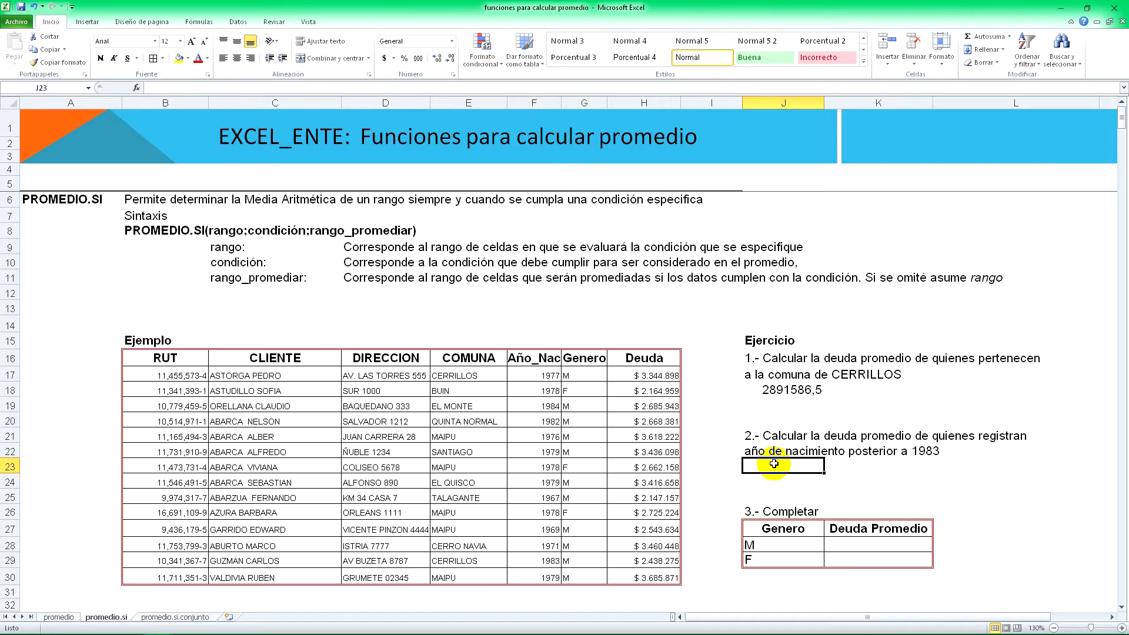
{"action": "type", "text": "="}
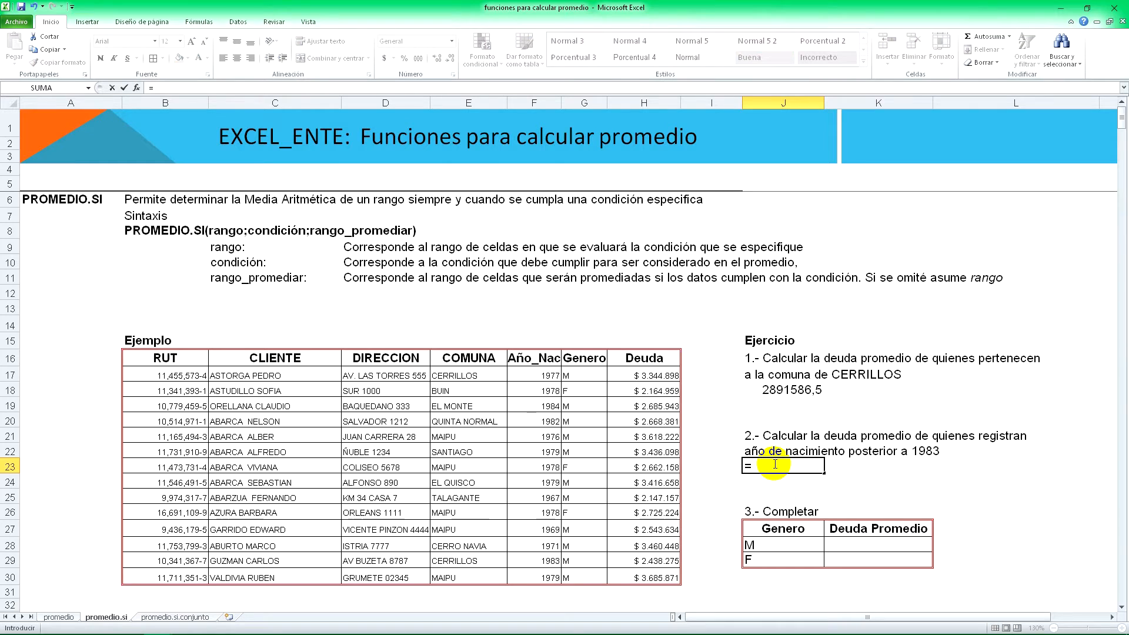
{"action": "type", "text": "promedio.si"}
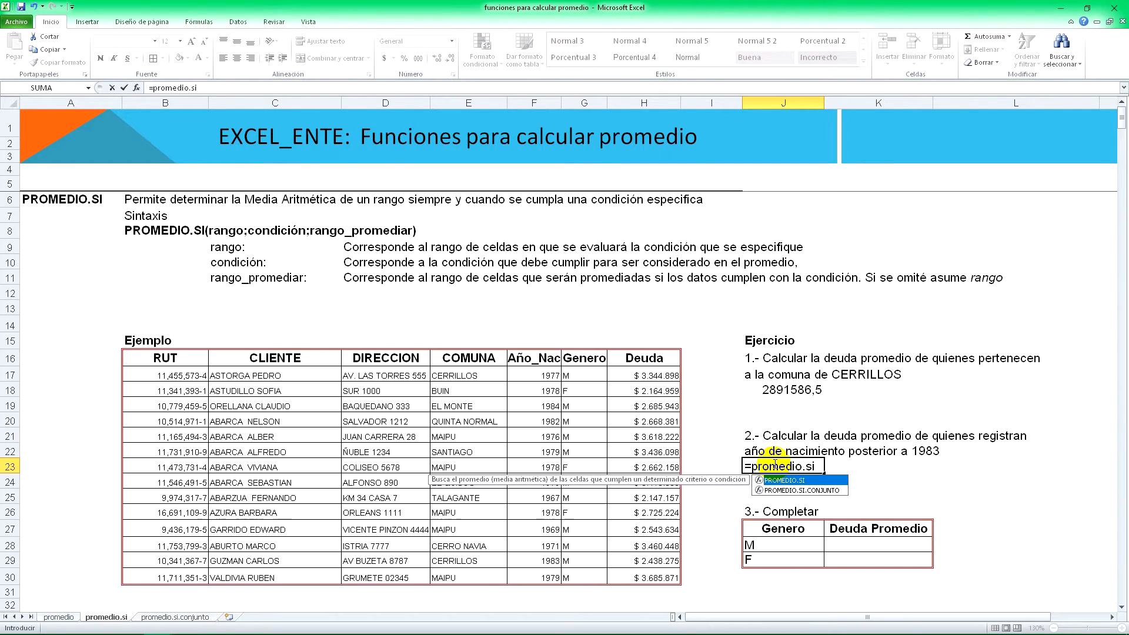
{"action": "type", "text": "("}
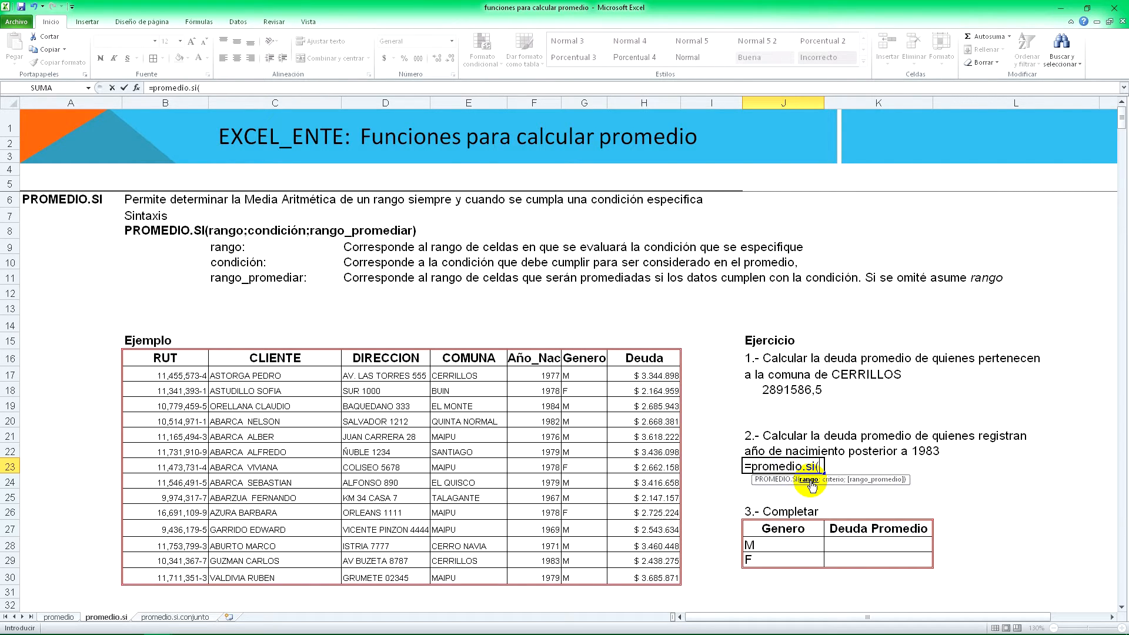
{"action": "left_click_drag", "start_coordinate": [535, 376], "coordinate": [546, 578]}
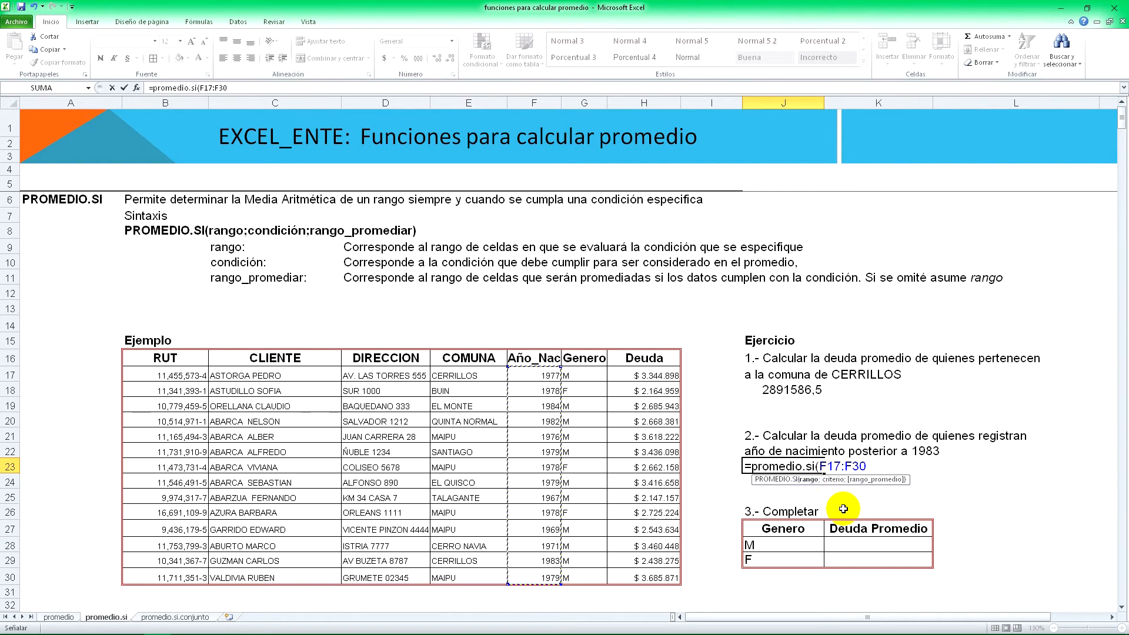
{"action": "type", "text": ";\">"}
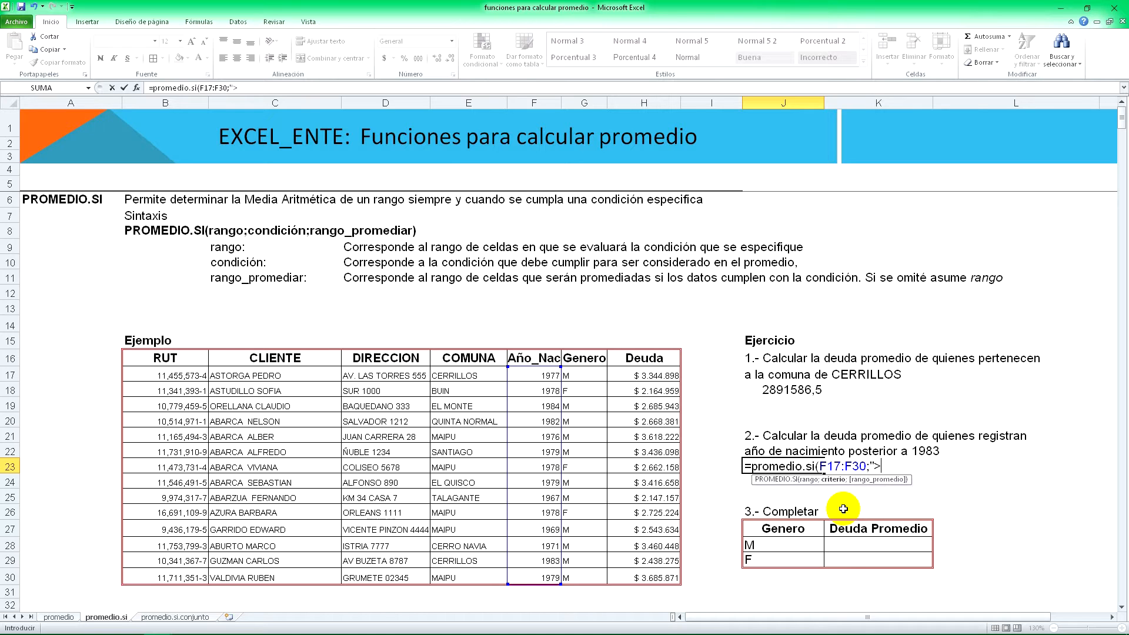
{"action": "type", "text": "983"}
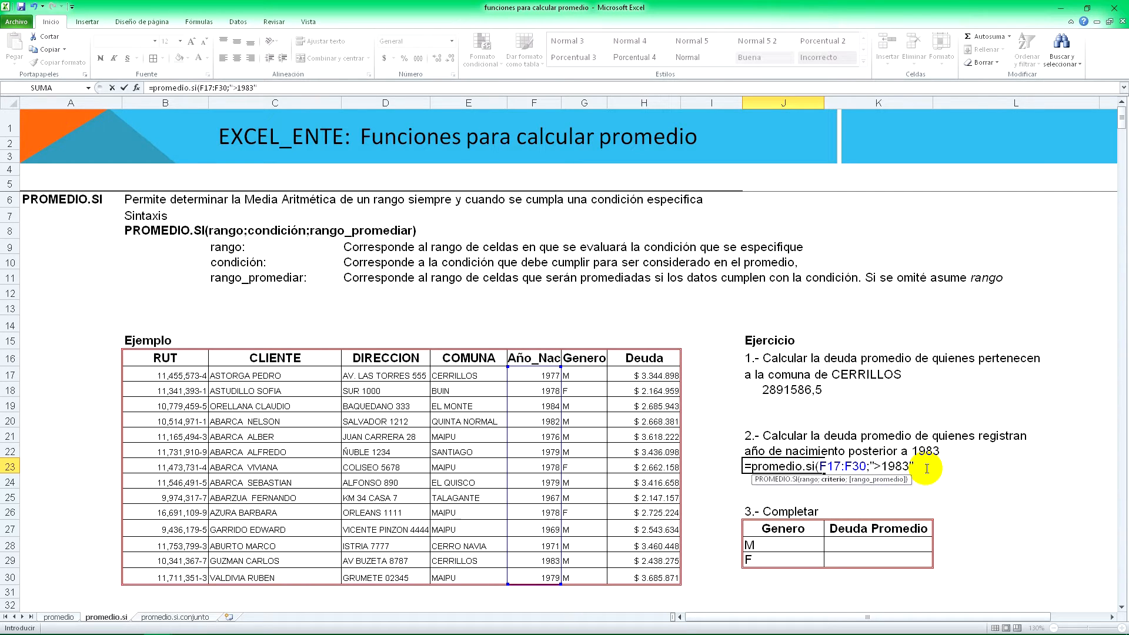
{"action": "type", "text": ";"}
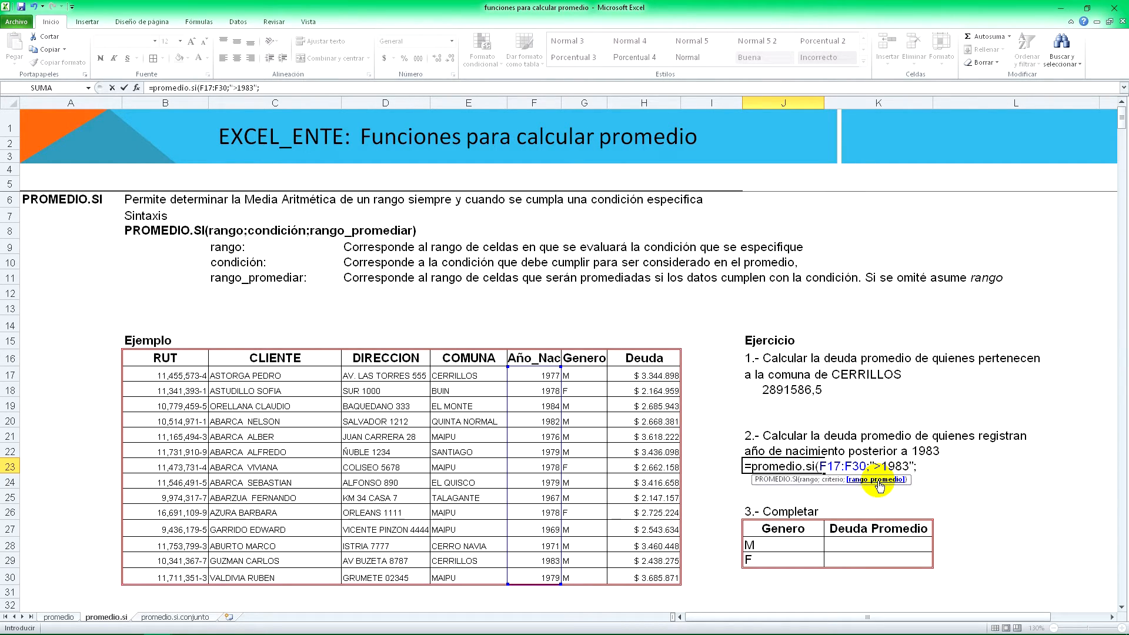
{"action": "left_click_drag", "start_coordinate": [663, 375], "coordinate": [653, 578]}
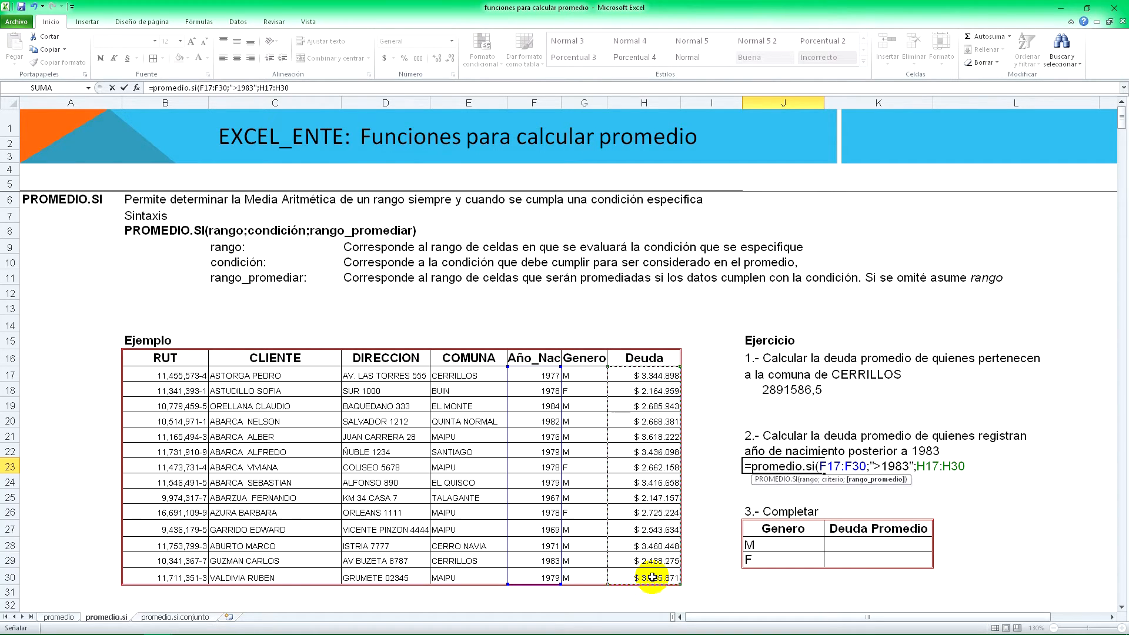
{"action": "type", "text": ")"}
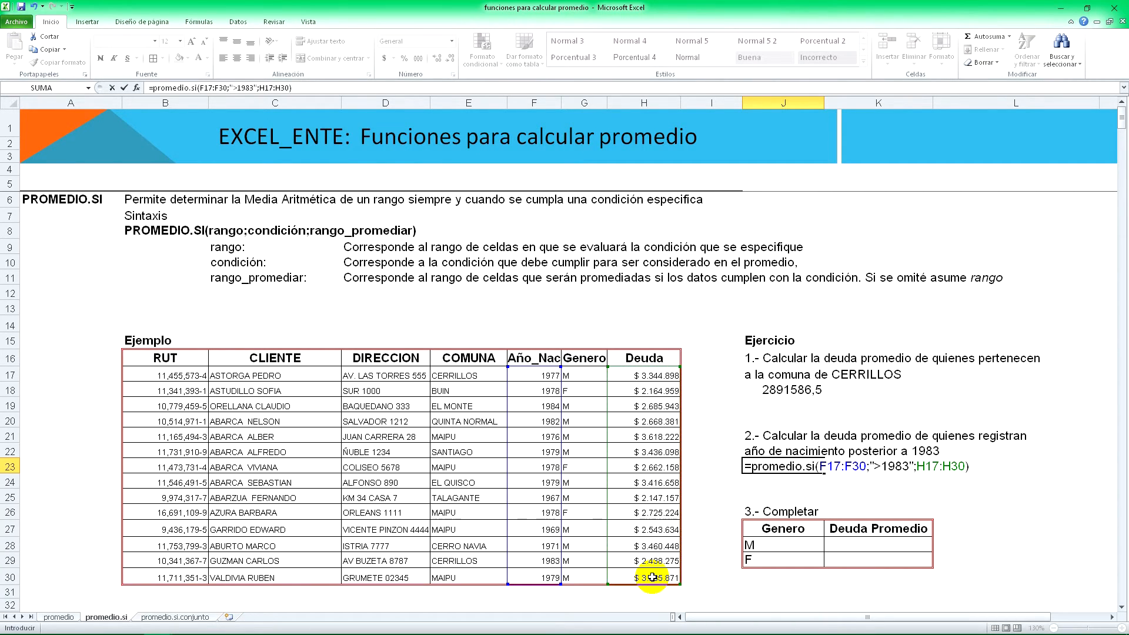
{"action": "key", "text": "Return"}
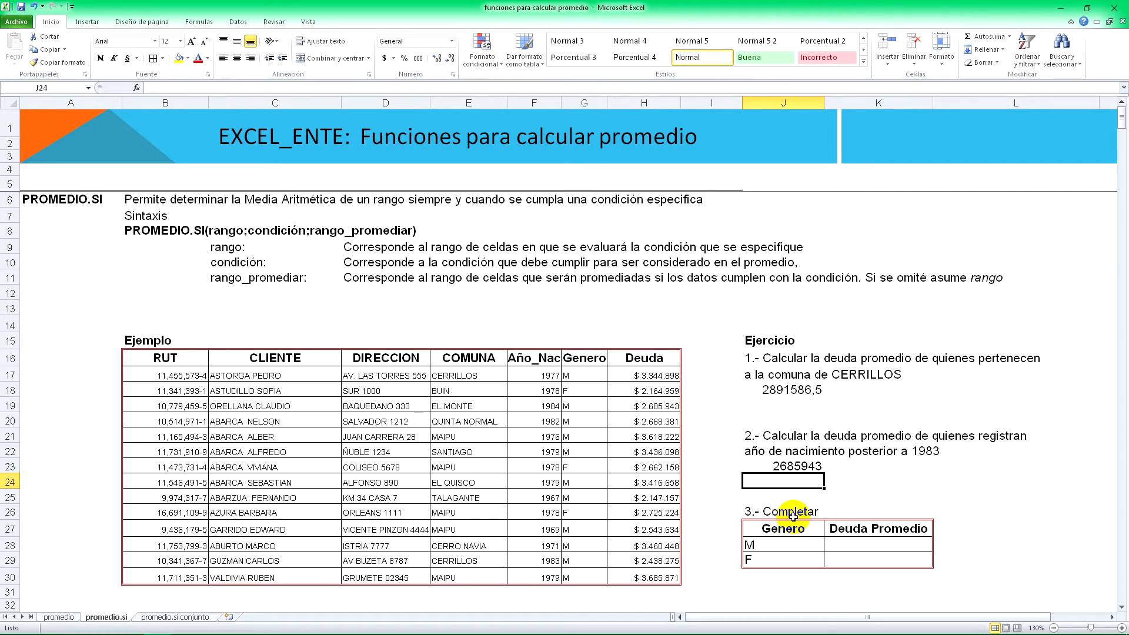
Step: Check the formula in J23 against the Año_Nac column, examining the birth year in F19 and its debt
{"action": "left_click", "coordinate": [791, 467]}
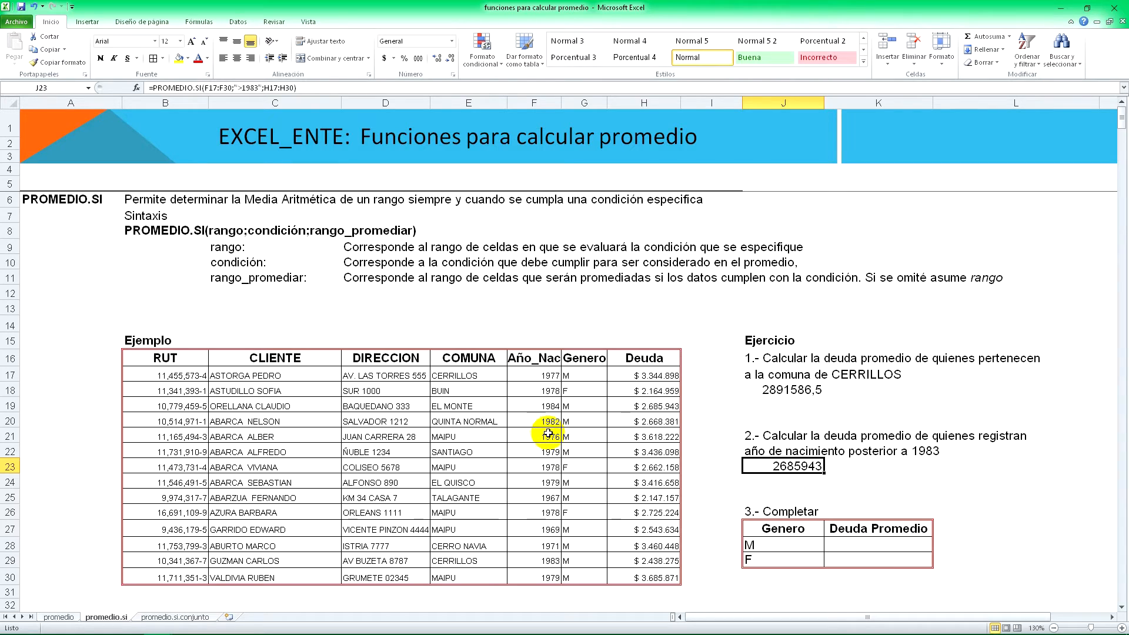
{"action": "left_click", "coordinate": [554, 407]}
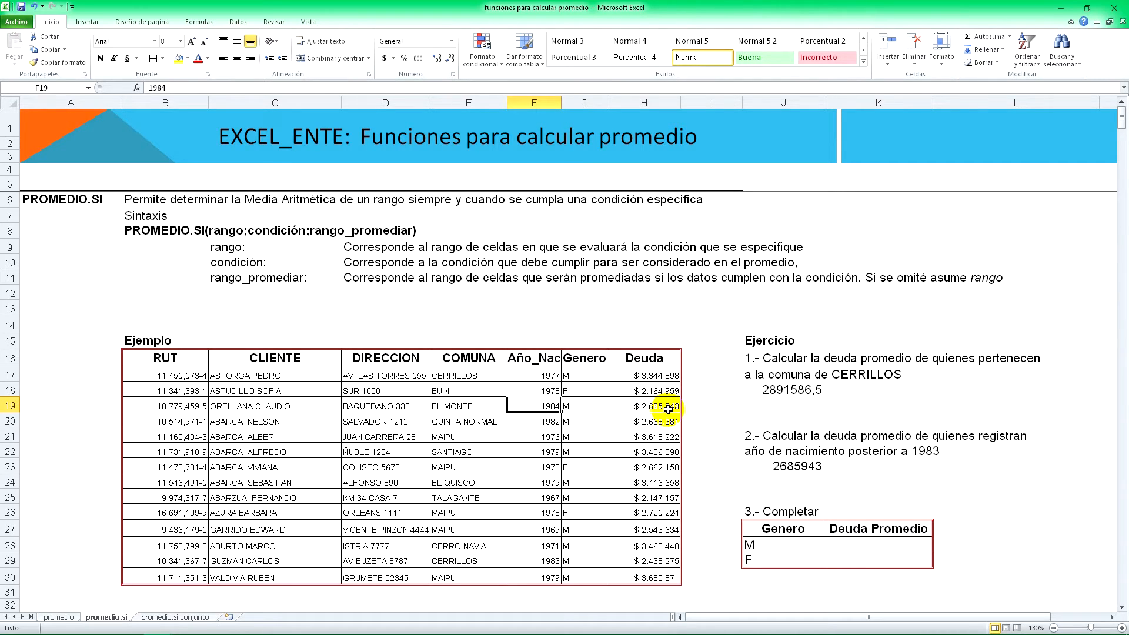
{"action": "left_click", "coordinate": [798, 470]}
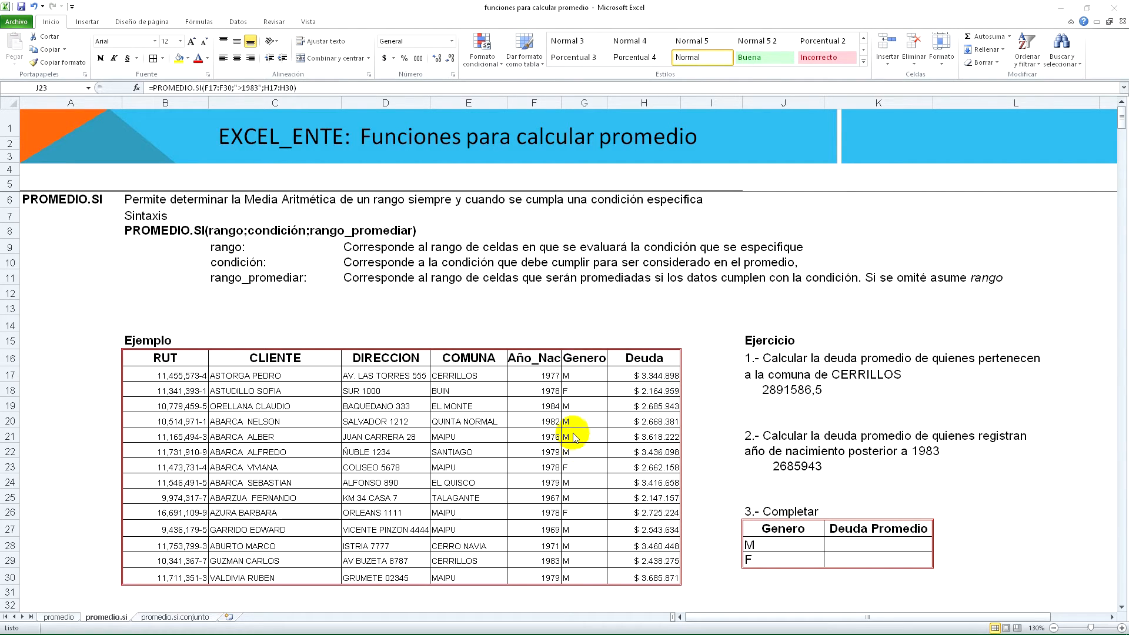
Step: Calculate the average debt for gender M in cell K28 with =PROMEDIO.SI($G$17:$G$30;J28;$H$17:$H$30), keeping both table ranges absolute
{"action": "left_click", "coordinate": [861, 545]}
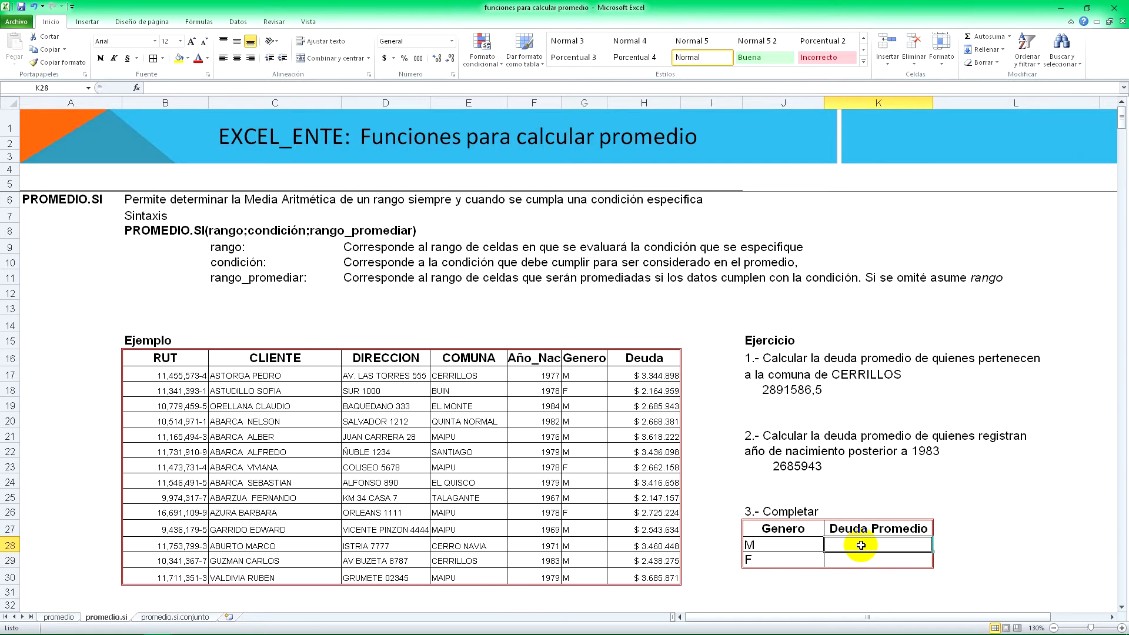
{"action": "type", "text": "=pro"}
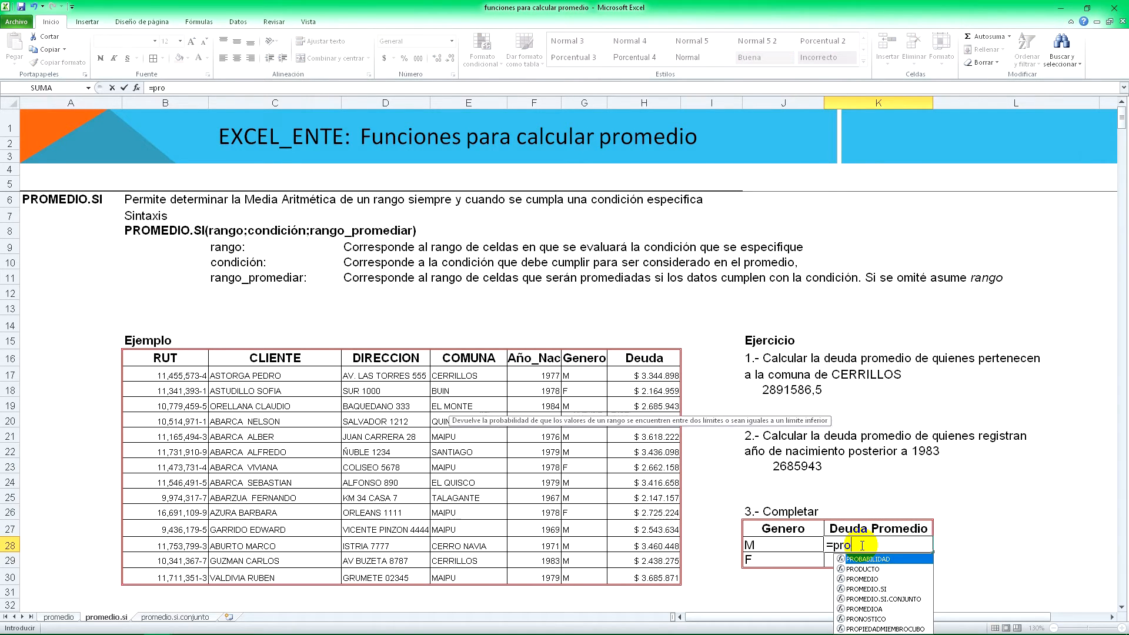
{"action": "type", "text": "medio.si"}
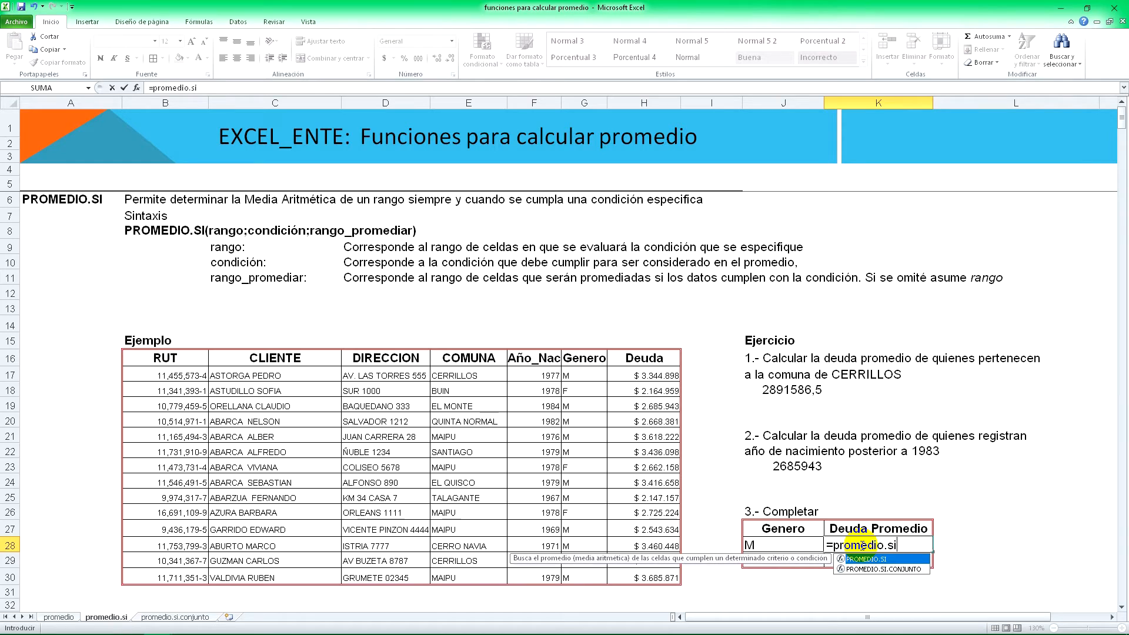
{"action": "type", "text": "("}
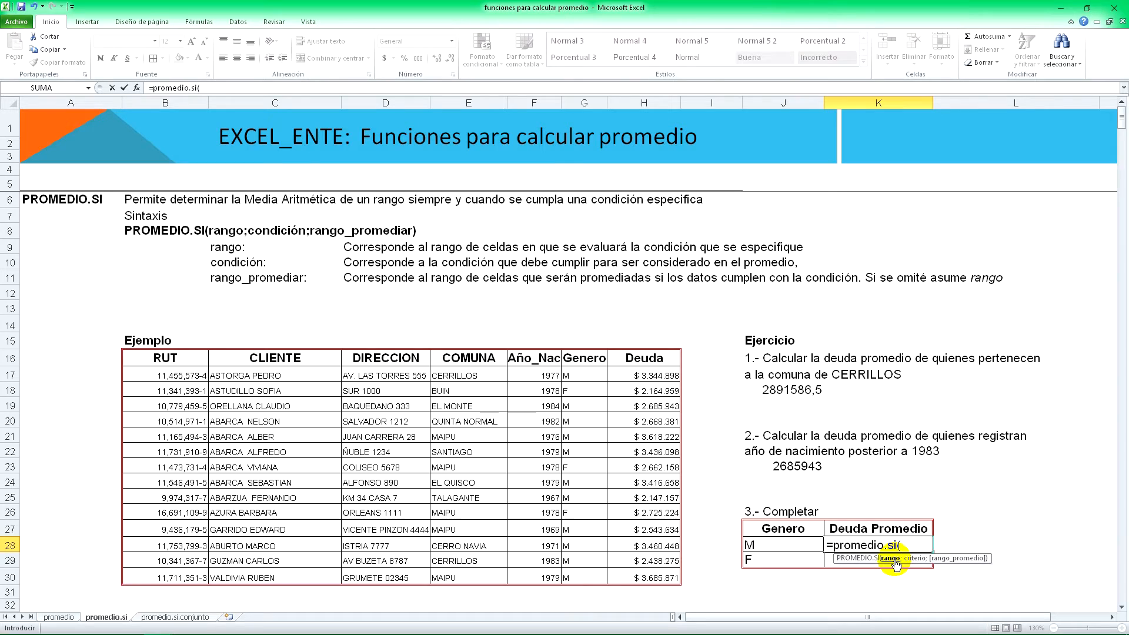
{"action": "left_click_drag", "start_coordinate": [579, 375], "coordinate": [581, 577]}
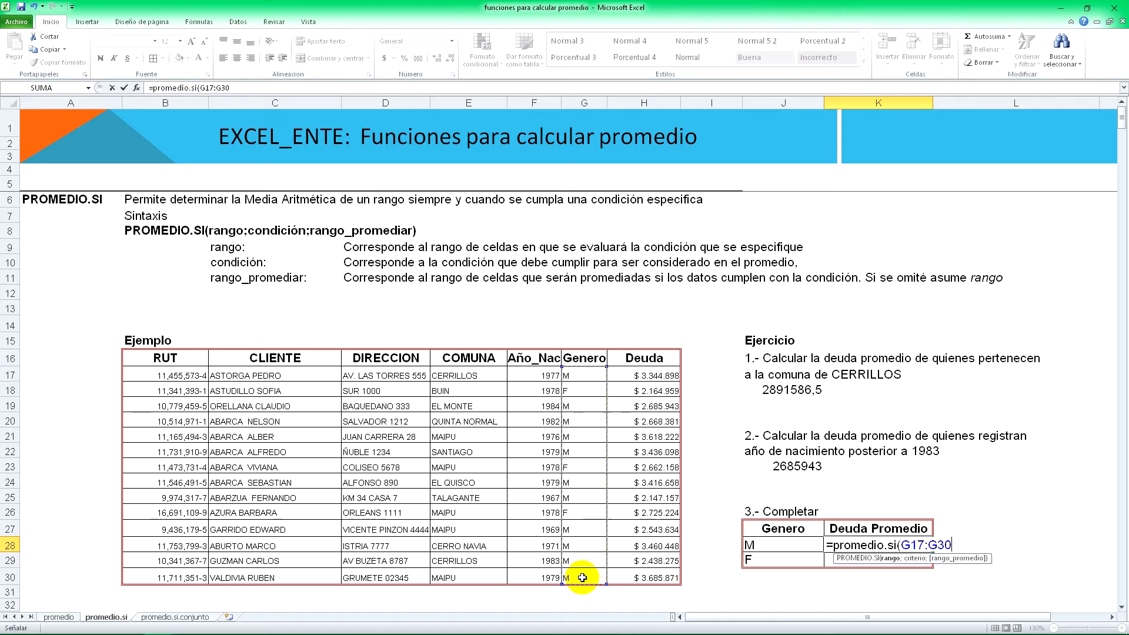
{"action": "key", "text": "F4"}
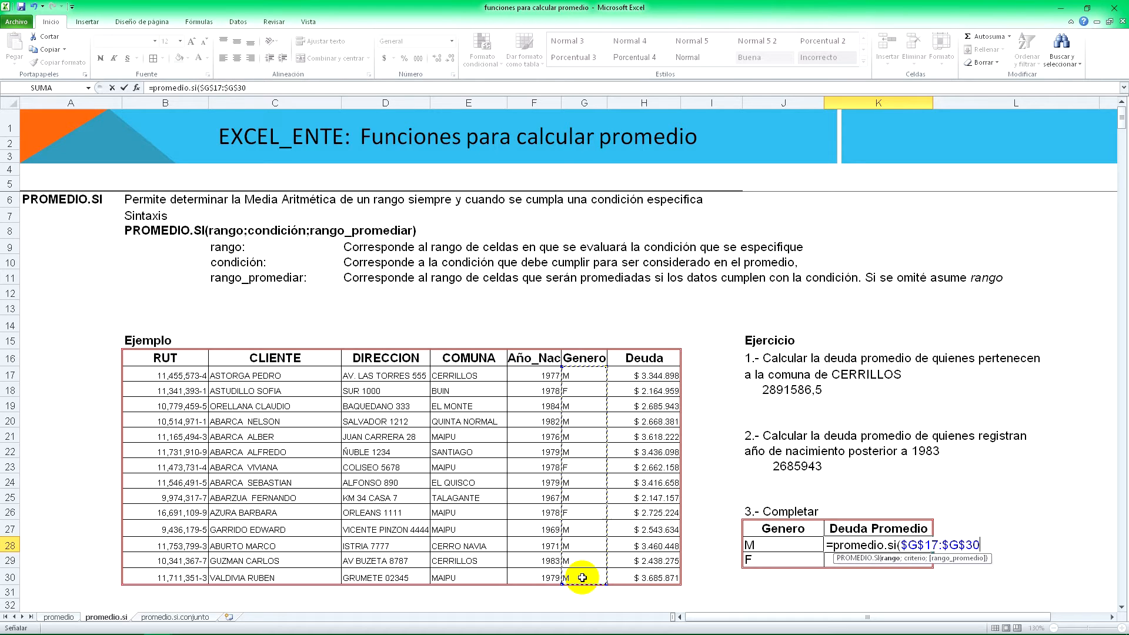
{"action": "type", "text": ";"}
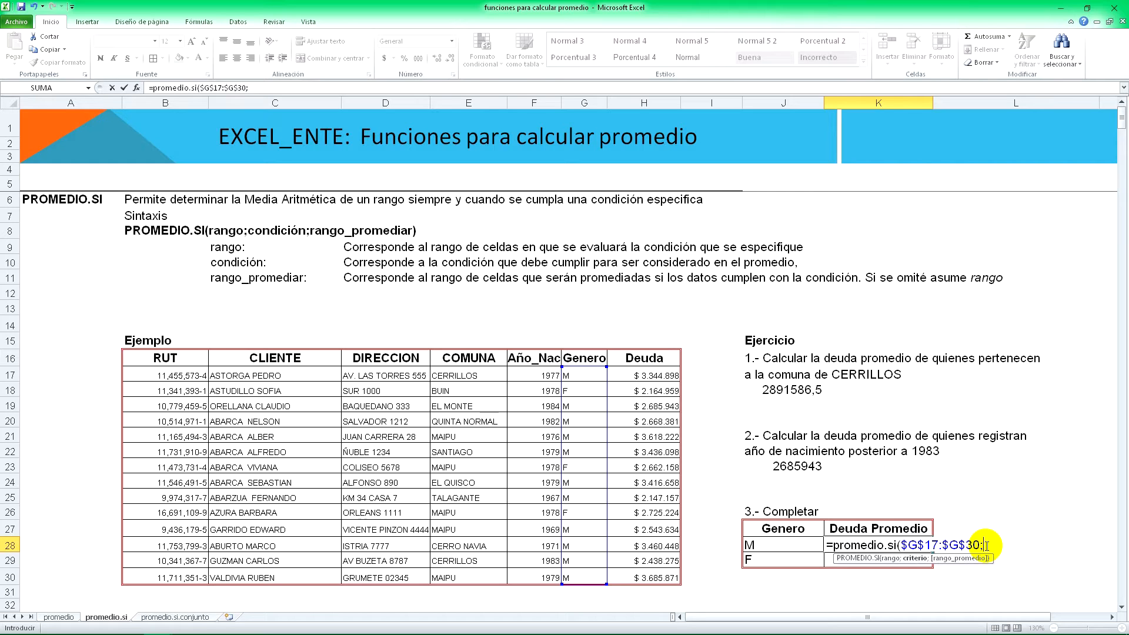
{"action": "left_click", "coordinate": [765, 543]}
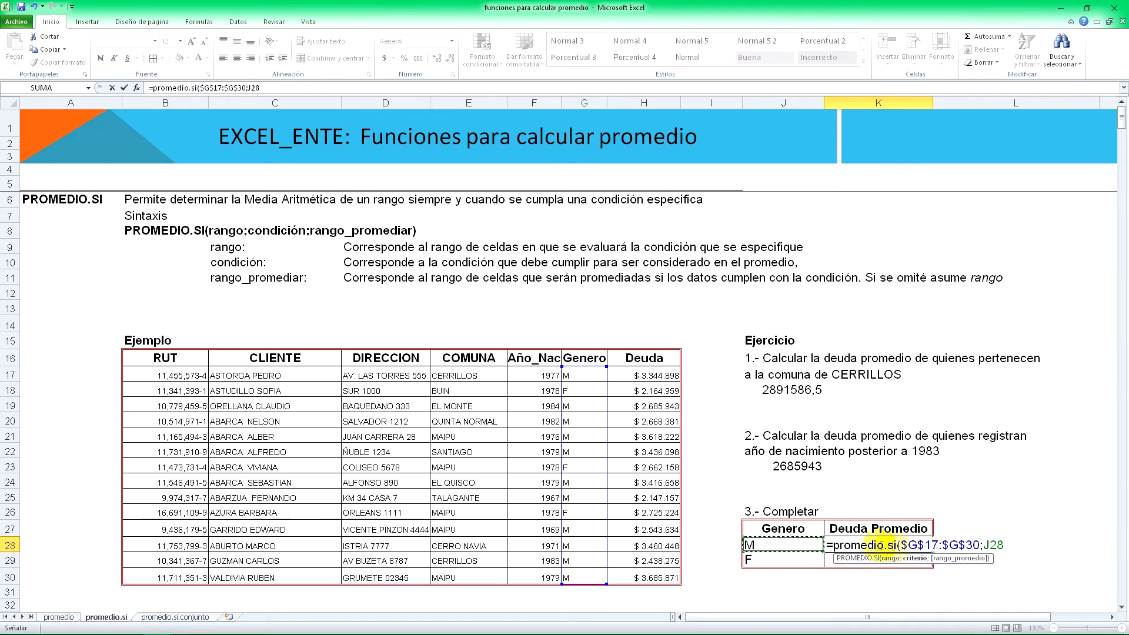
{"action": "type", "text": ";"}
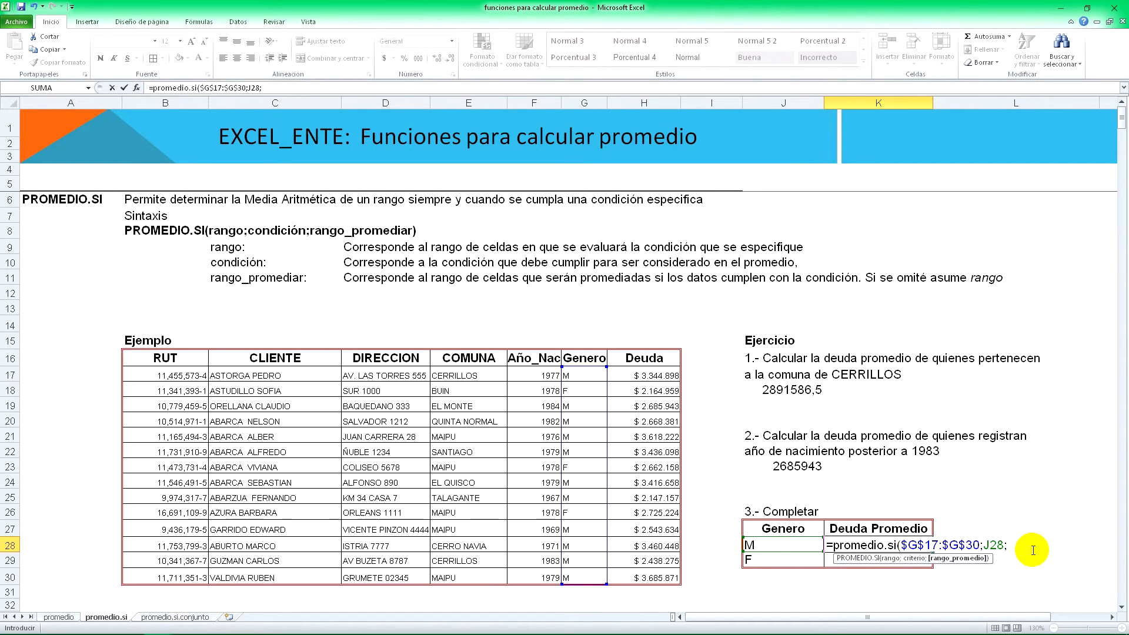
{"action": "left_click", "coordinate": [656, 374]}
{"action": "left_click_drag", "start_coordinate": [657, 374], "coordinate": [654, 578]}
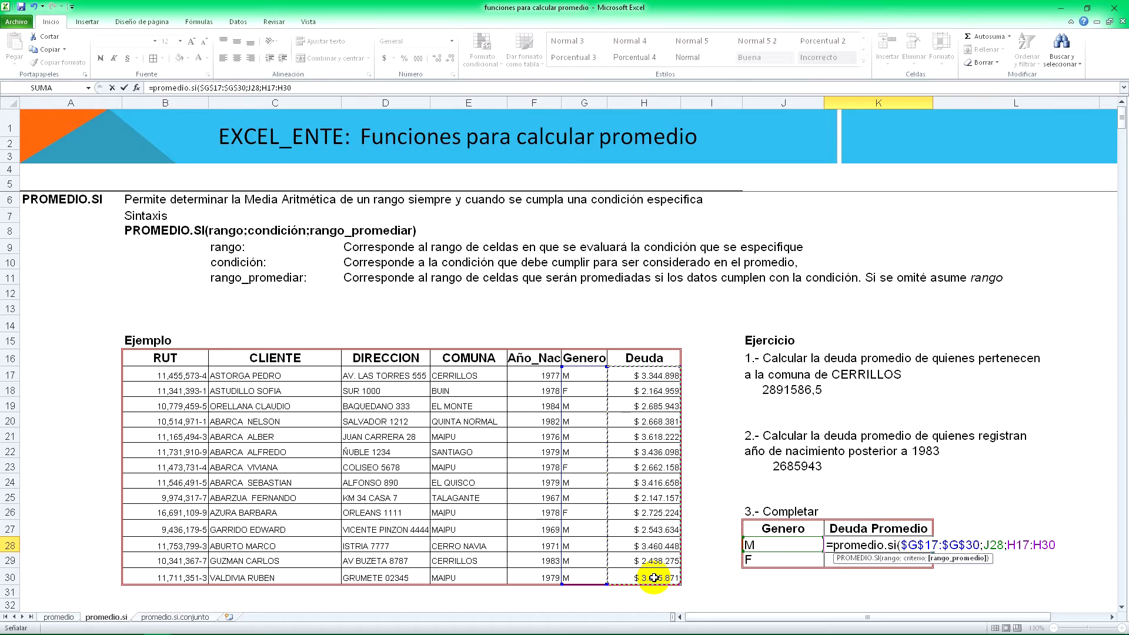
{"action": "key", "text": "F4"}
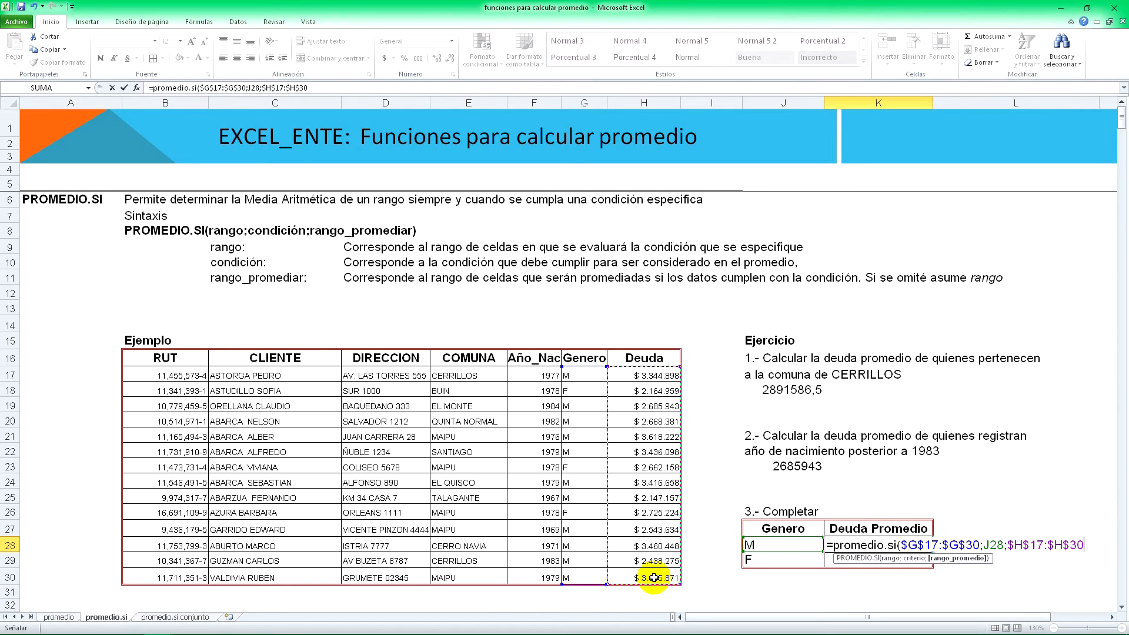
{"action": "type", "text": ")"}
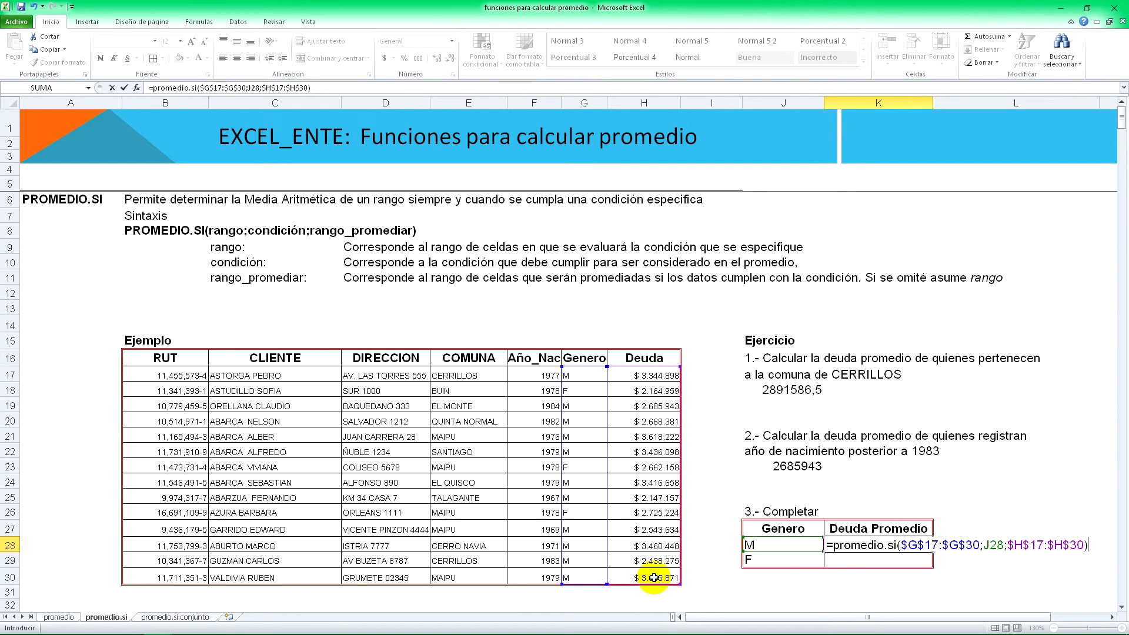
{"action": "key", "text": "Return"}
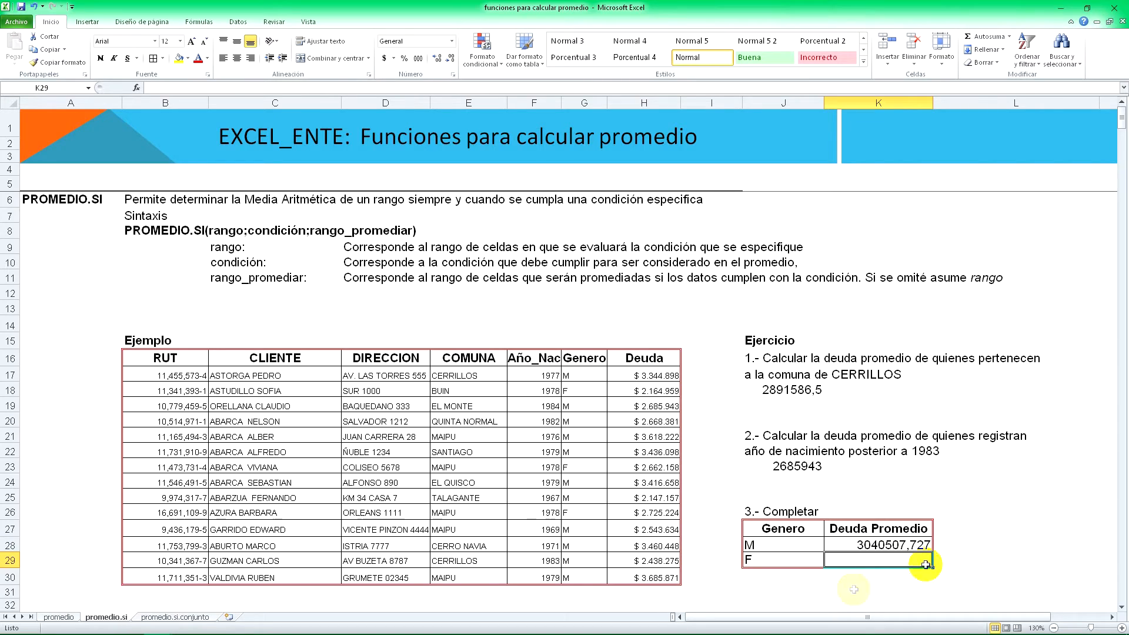
Step: Copy the K28 formula down to K29 for gender F and check the references in the copied formula
{"action": "left_click", "coordinate": [921, 545]}
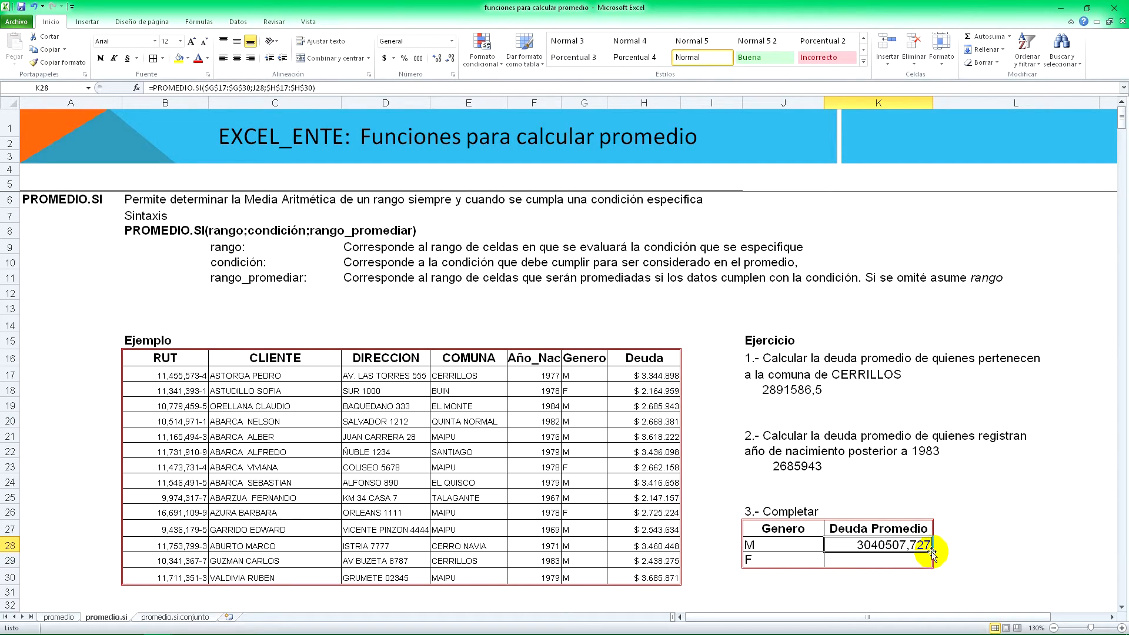
{"action": "left_click_drag", "start_coordinate": [932, 552], "coordinate": [929, 563]}
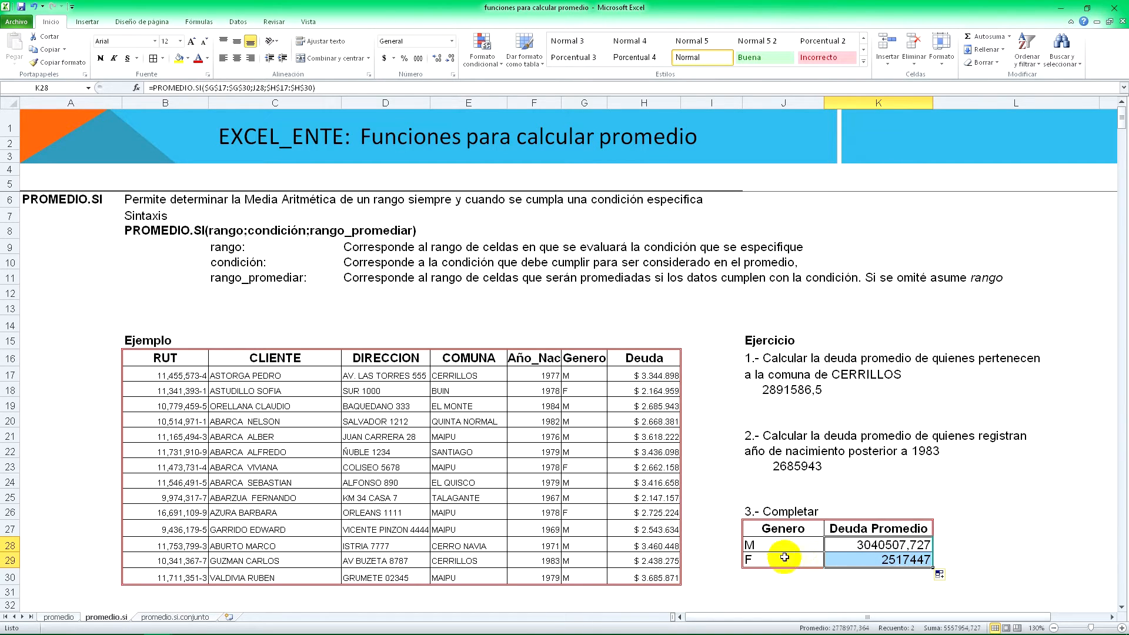
{"action": "left_click", "coordinate": [877, 561]}
{"action": "double_click", "coordinate": [878, 561]}
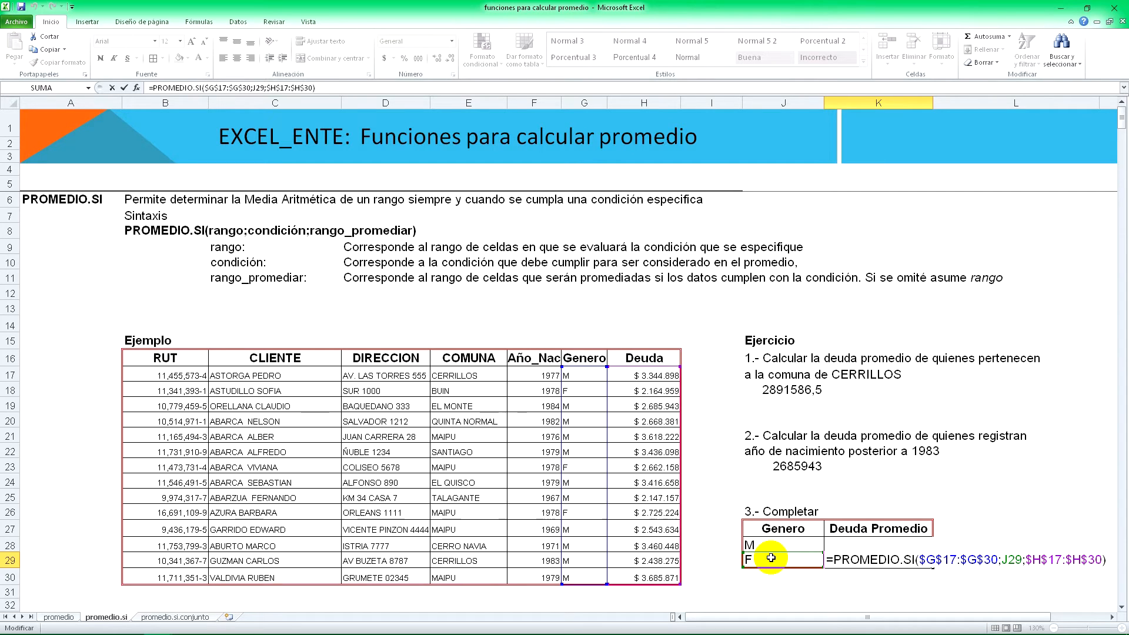
{"action": "key", "text": "Return"}
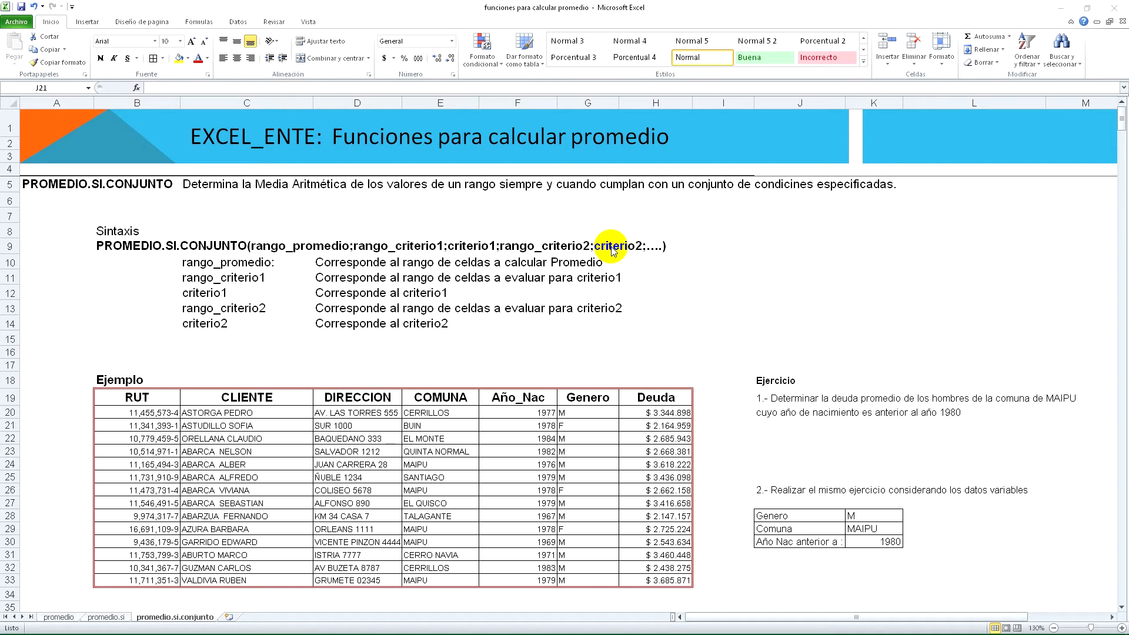
Step: Start a PROMEDIO.SI.CONJUNTO formula in cell J21 with the Deuda values H20:H33 as the average range
{"action": "left_click", "coordinate": [777, 425]}
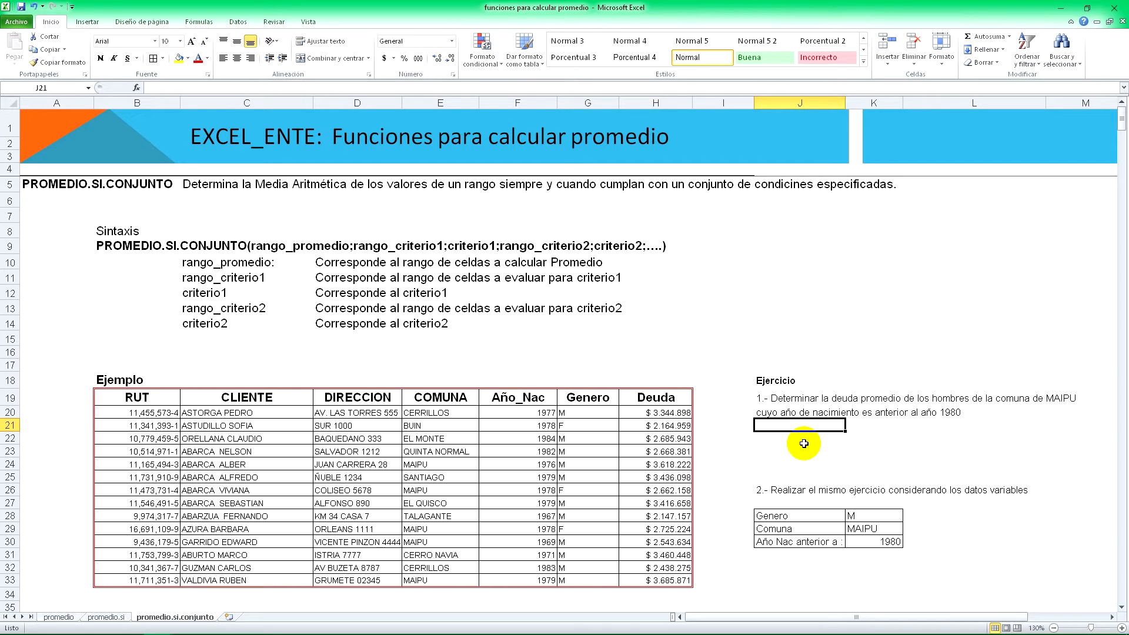
{"action": "type", "text": "=pr"}
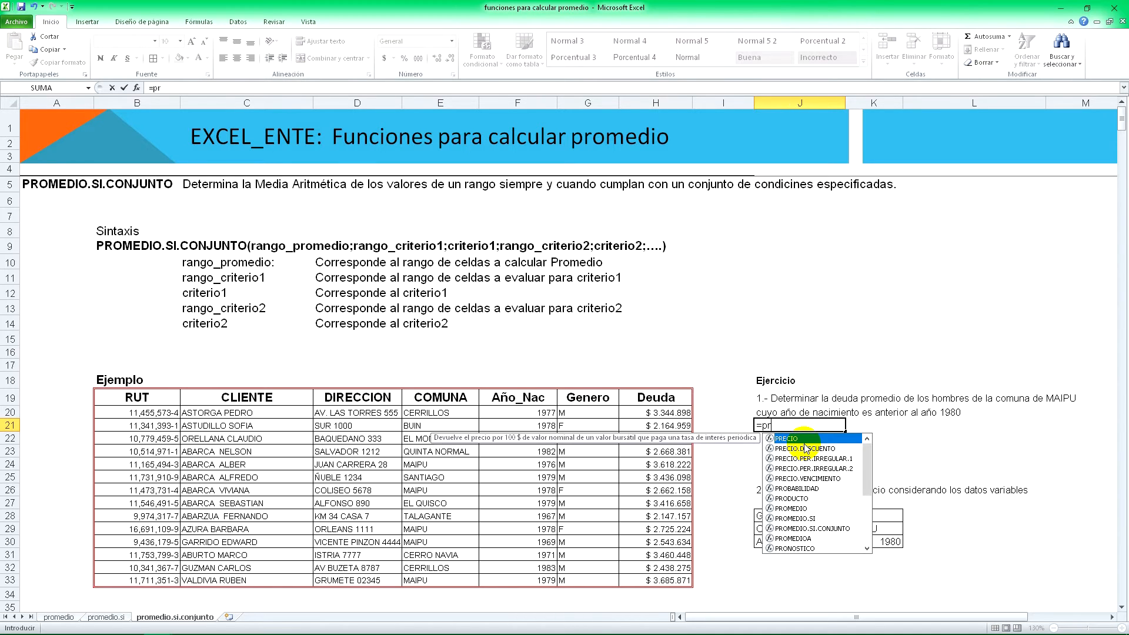
{"action": "type", "text": "omedio.si."}
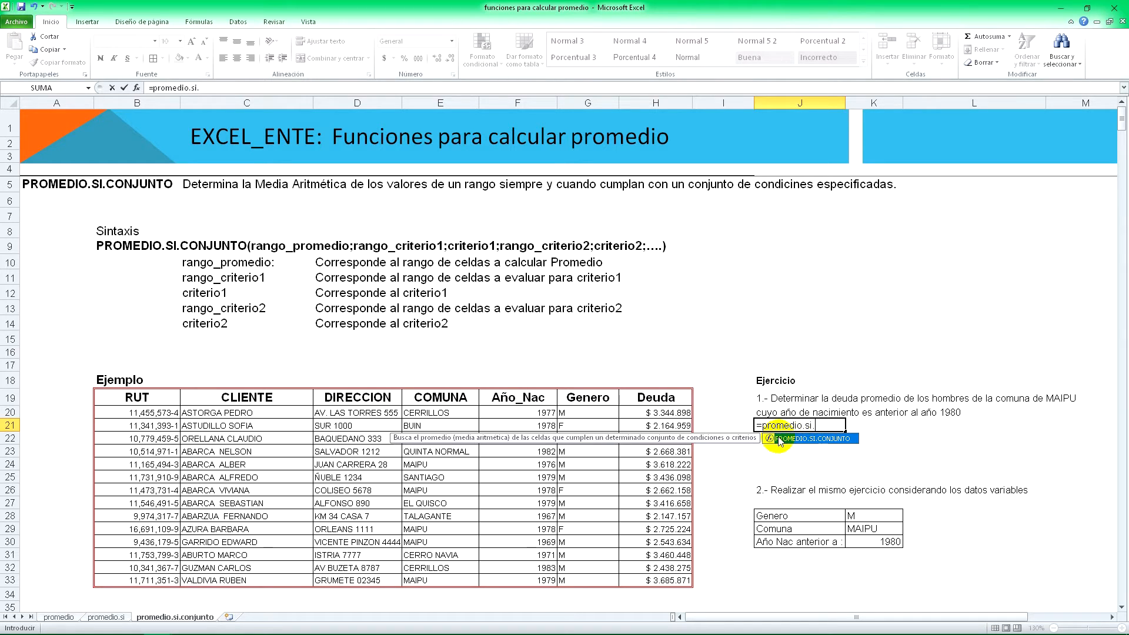
{"action": "double_click", "coordinate": [814, 439]}
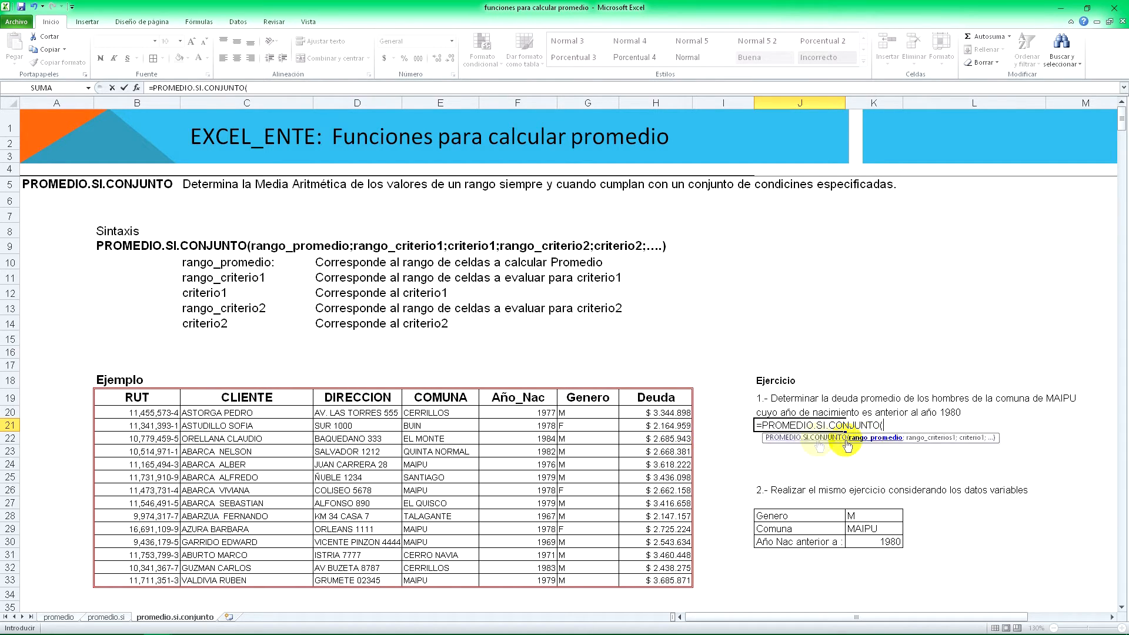
{"action": "left_click_drag", "start_coordinate": [666, 411], "coordinate": [672, 577]}
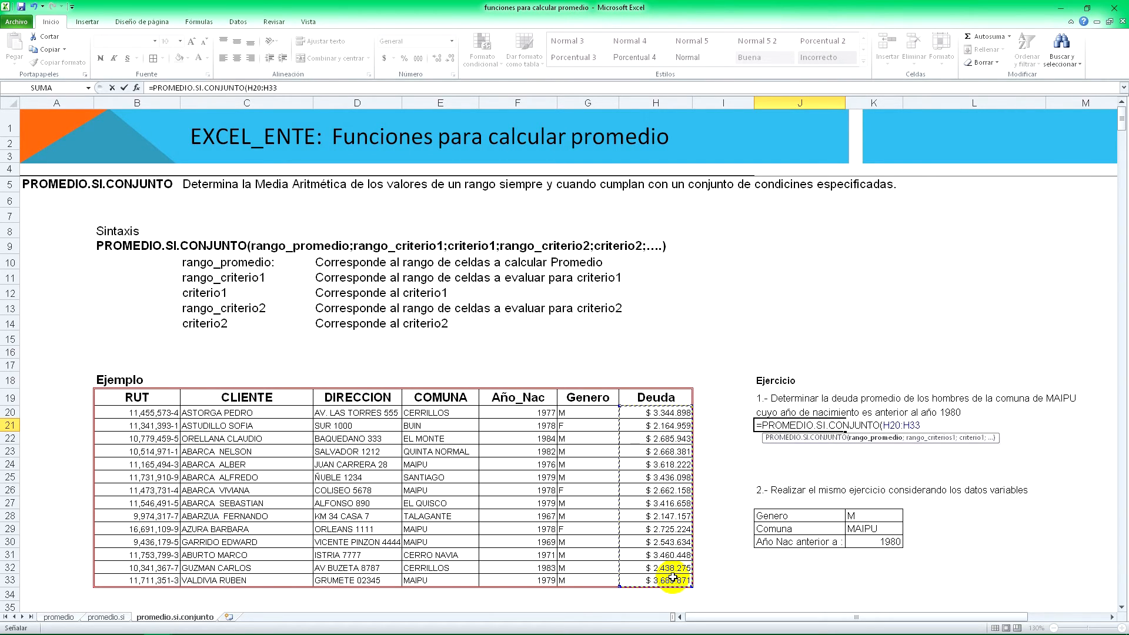
{"action": "type", "text": ";"}
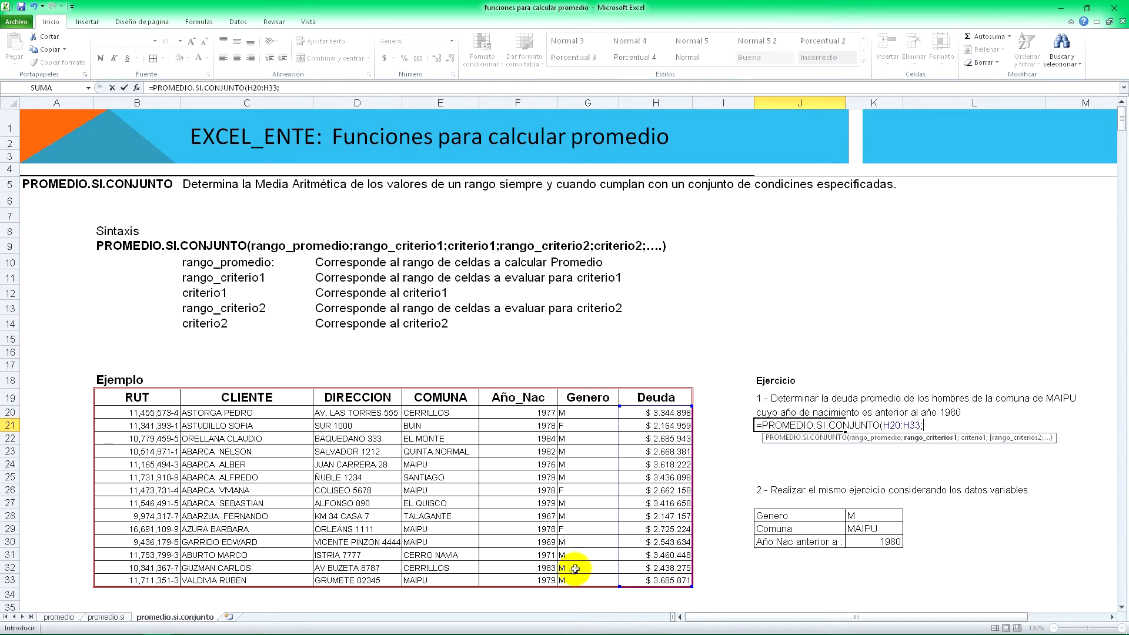
Step: Add the gender condition to the J21 formula, using the range G20:G33 with the criterion "M"
{"action": "left_click", "coordinate": [582, 413]}
{"action": "left_click_drag", "start_coordinate": [579, 426], "coordinate": [591, 577]}
{"action": "type", "text": ";"}
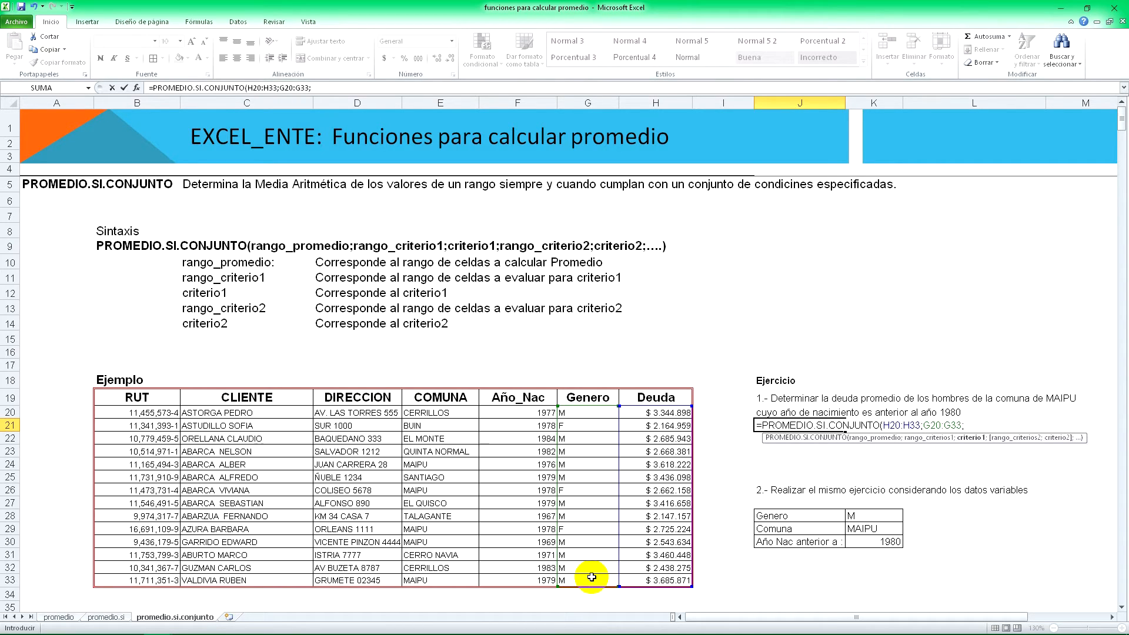
{"action": "type", "text": "\"M\""}
{"action": "type", "text": ";"}
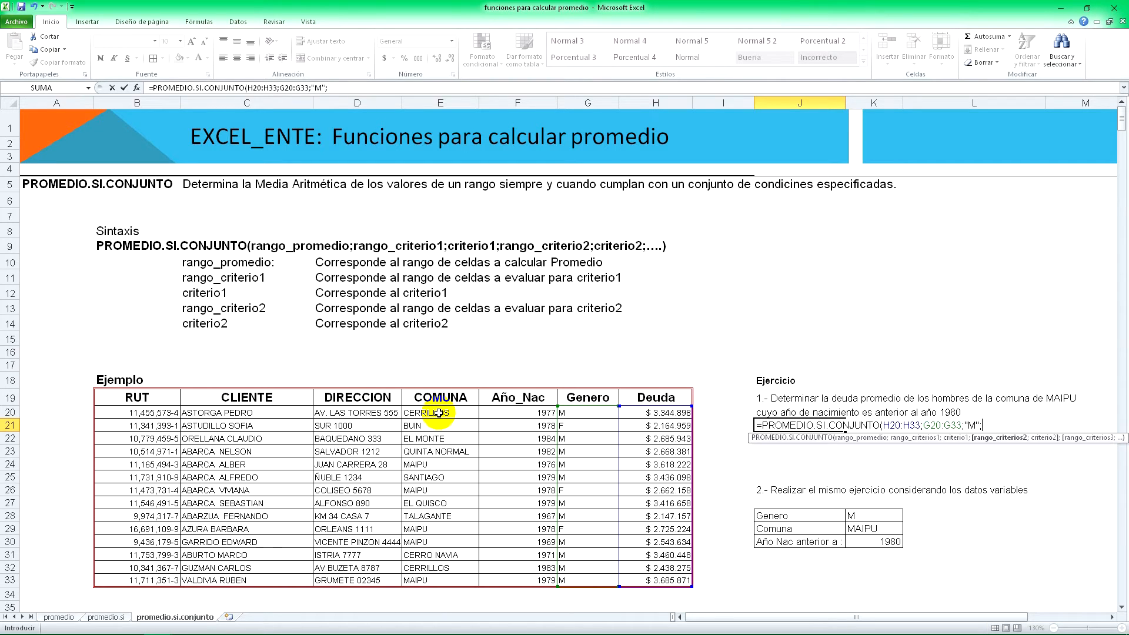
Step: Add the comuna condition to the J21 formula, using the range E20:E33 with the criterion "maipu"
{"action": "left_click_drag", "start_coordinate": [439, 412], "coordinate": [440, 579]}
{"action": "type", "text": ";"}
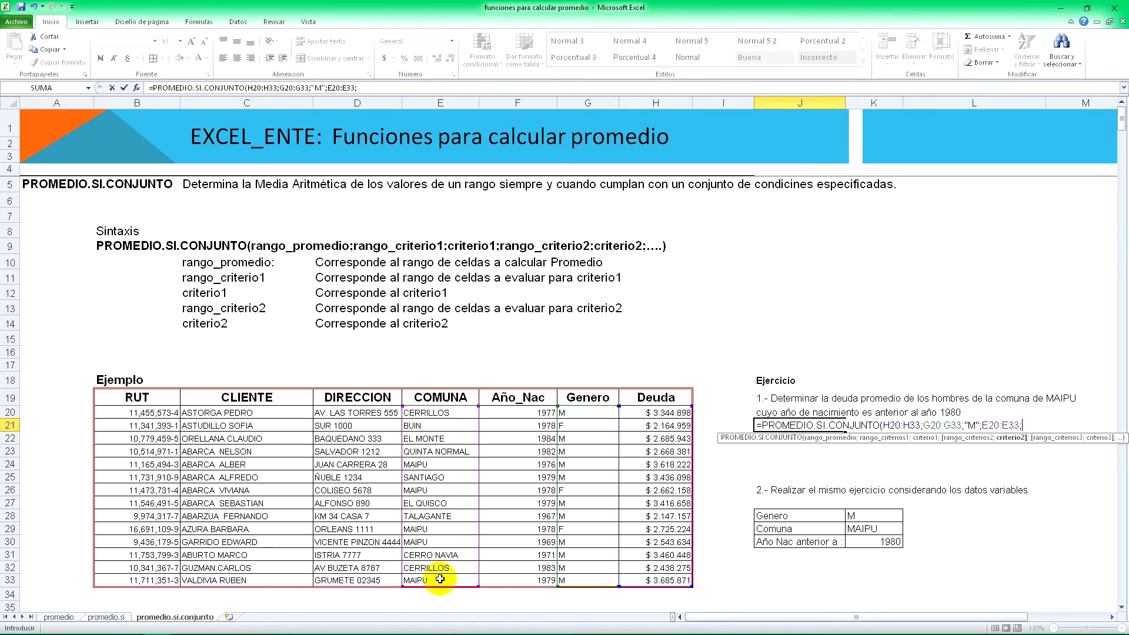
{"action": "type", "text": "\"maipu\";"}
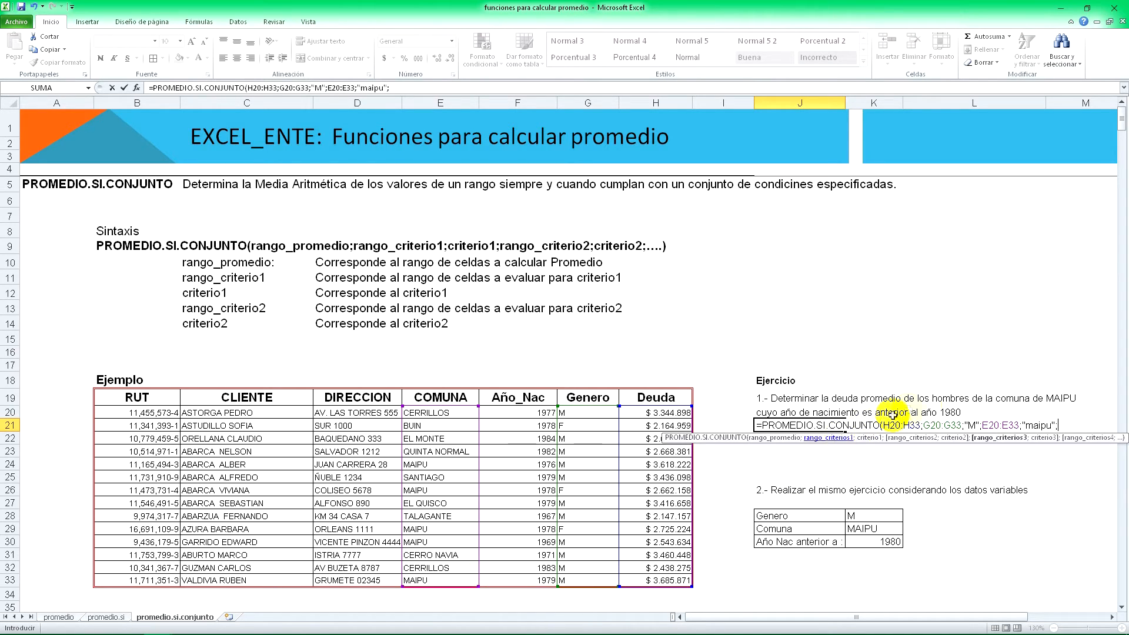
Step: Complete the J21 formula with the birth-year condition, using the range F20:F33 with the criterion "<1980"
{"action": "left_click", "coordinate": [518, 411]}
{"action": "left_click_drag", "start_coordinate": [518, 411], "coordinate": [503, 579]}
{"action": "type", "text": ";"}
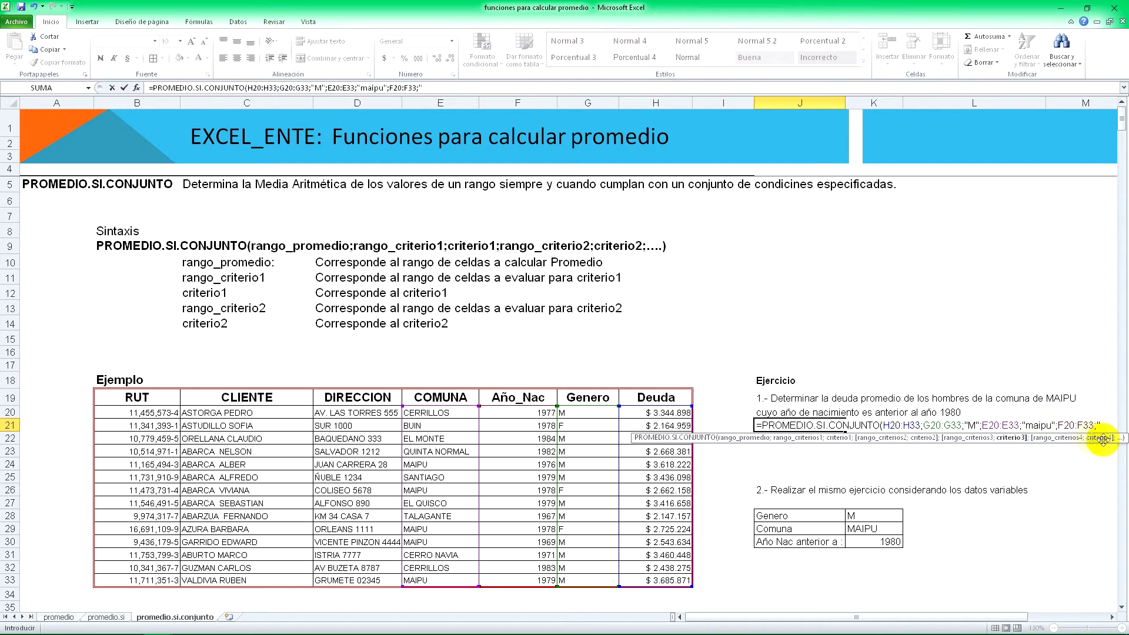
{"action": "type", "text": ">"}
{"action": "key", "text": "BackSpace"}
{"action": "type", "text": "<"}
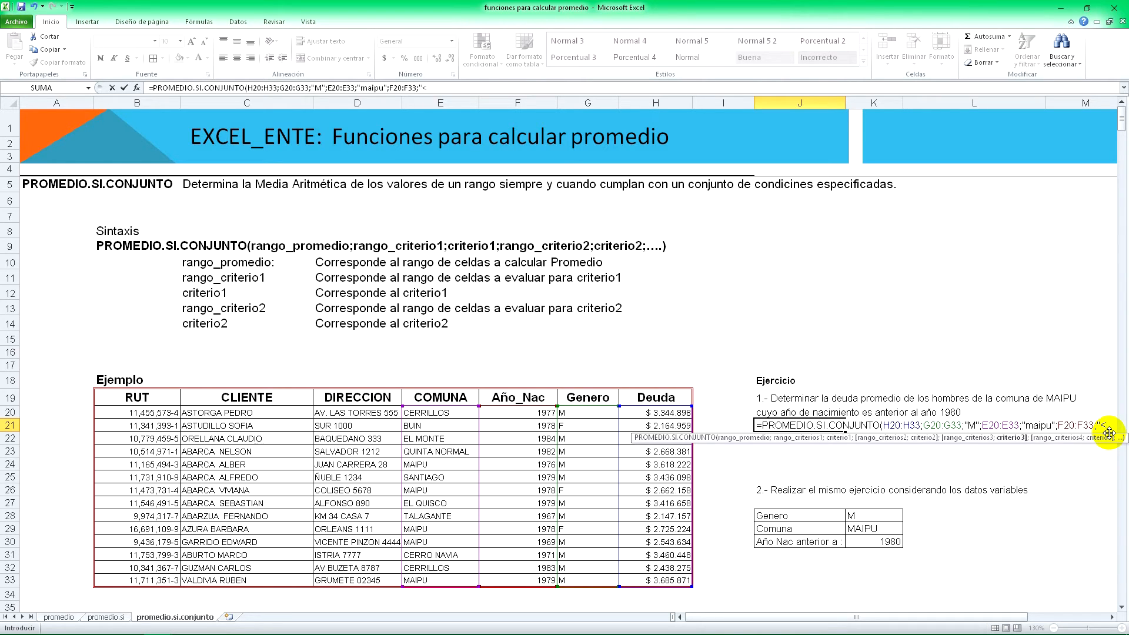
{"action": "type", "text": "1980"}
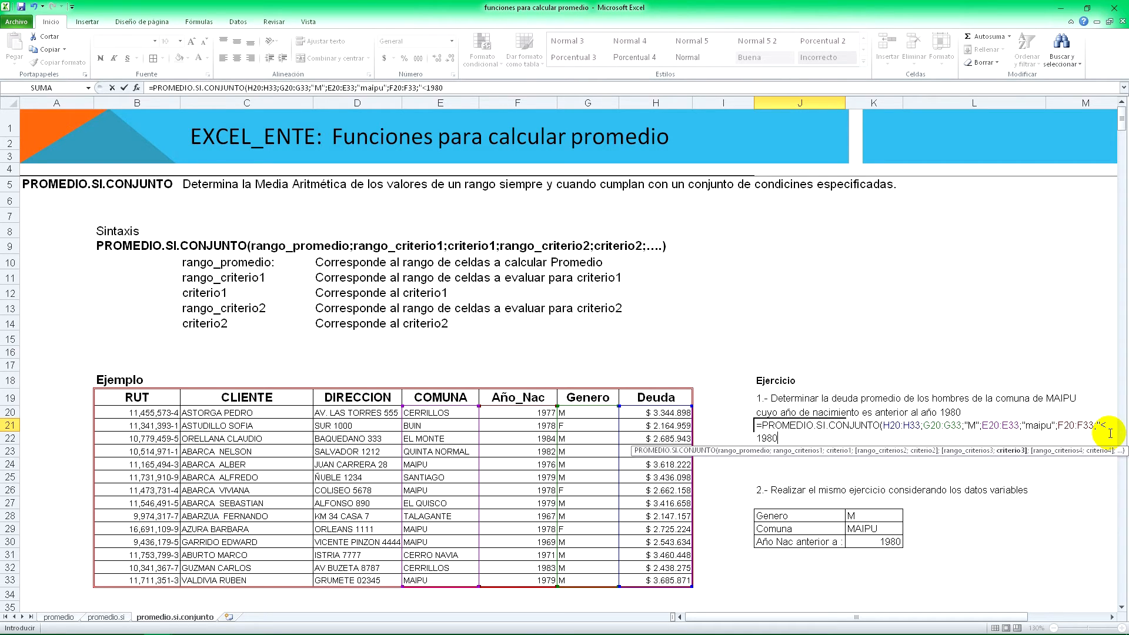
{"action": "type", "text": "\""}
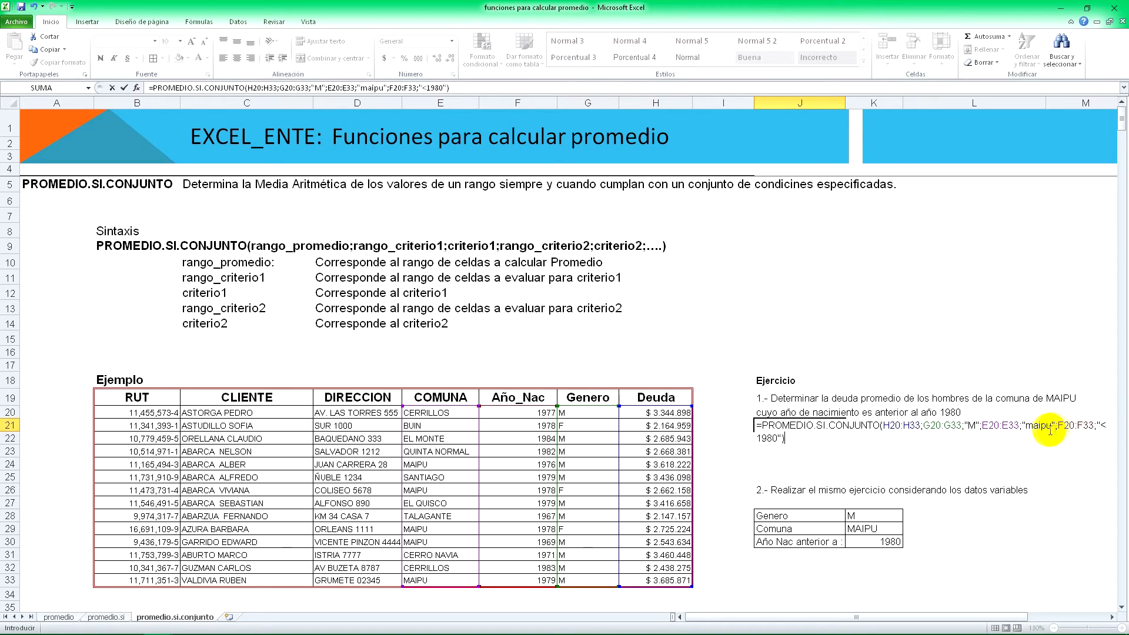
{"action": "key", "text": "Return"}
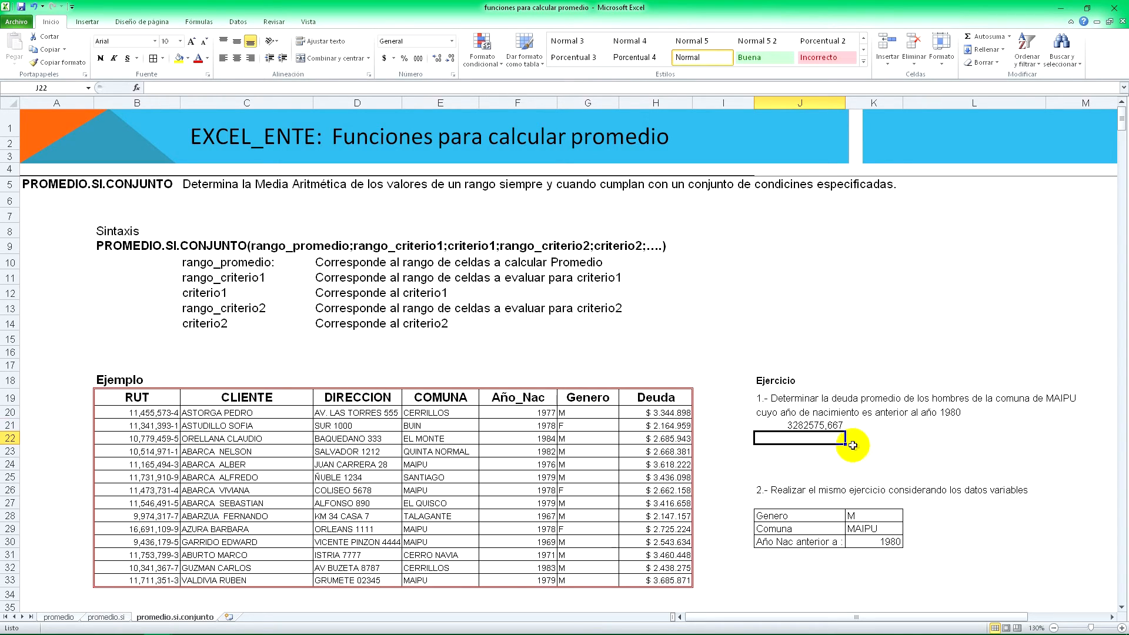
Step: Review the ranges and criteria referenced by the formula in J21
{"action": "left_click", "coordinate": [811, 426]}
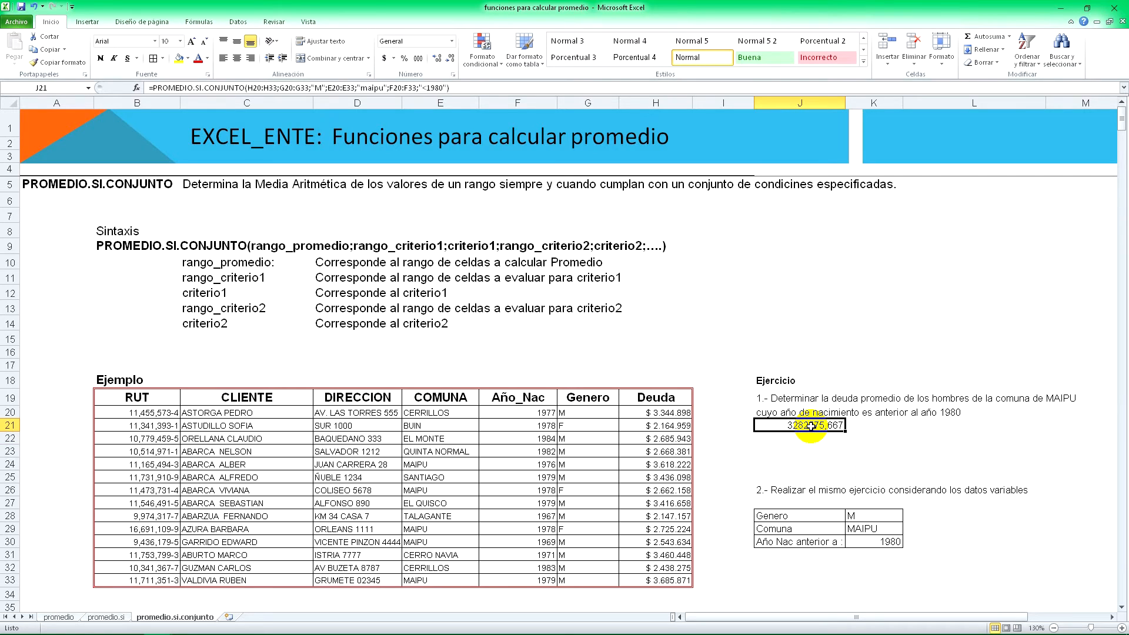
{"action": "key", "text": "F2"}
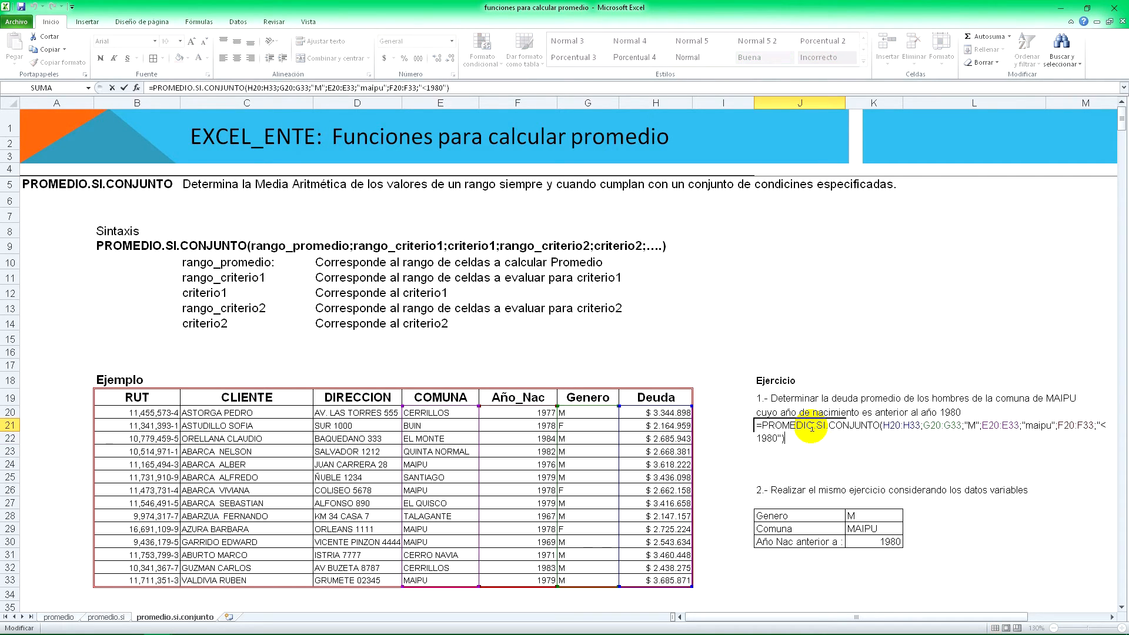
{"action": "key", "text": "Return"}
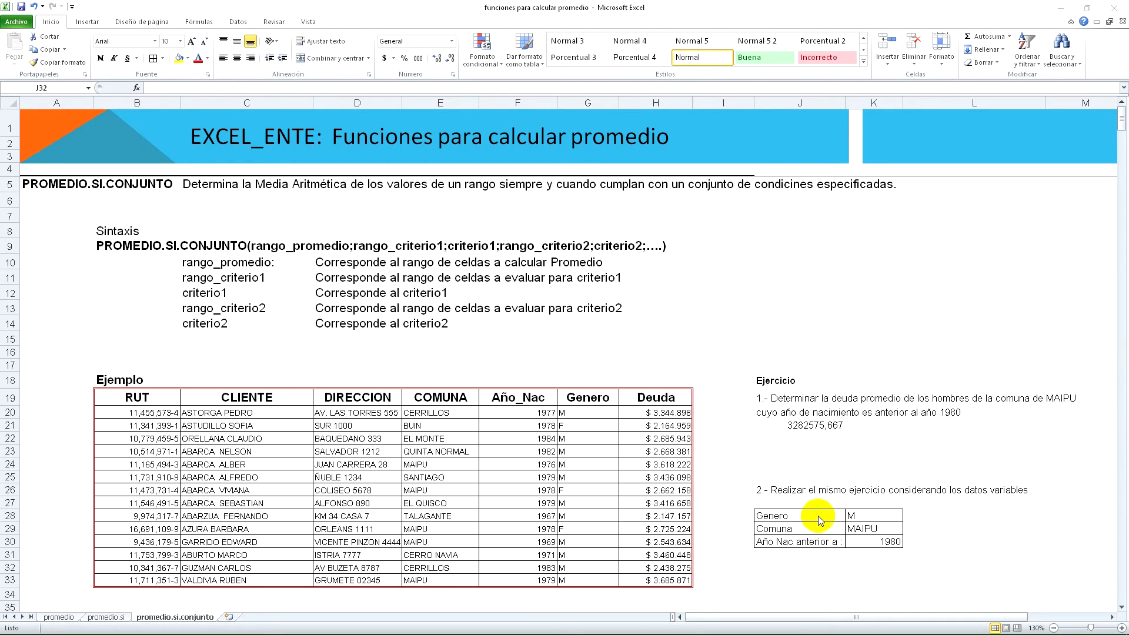
Step: Start a PROMEDIO.SI.CONJUNTO formula in cell J32 with average range H20:H33 and the Genero column G20:G33 as first criteria range
{"action": "left_click", "coordinate": [795, 565]}
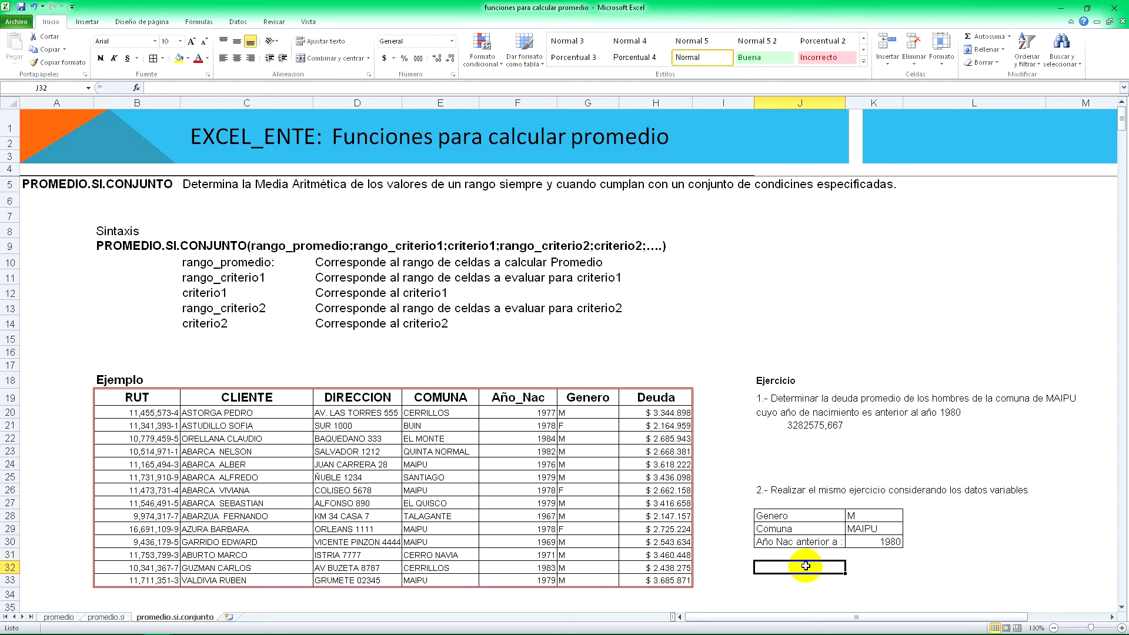
{"action": "type", "text": "="}
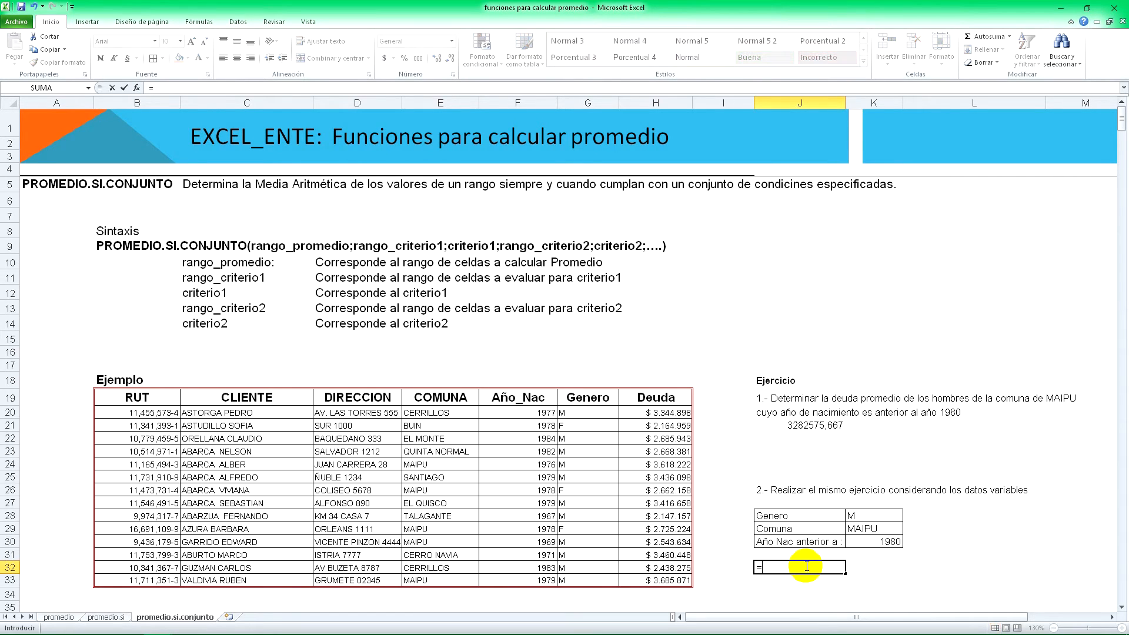
{"action": "type", "text": "prome"}
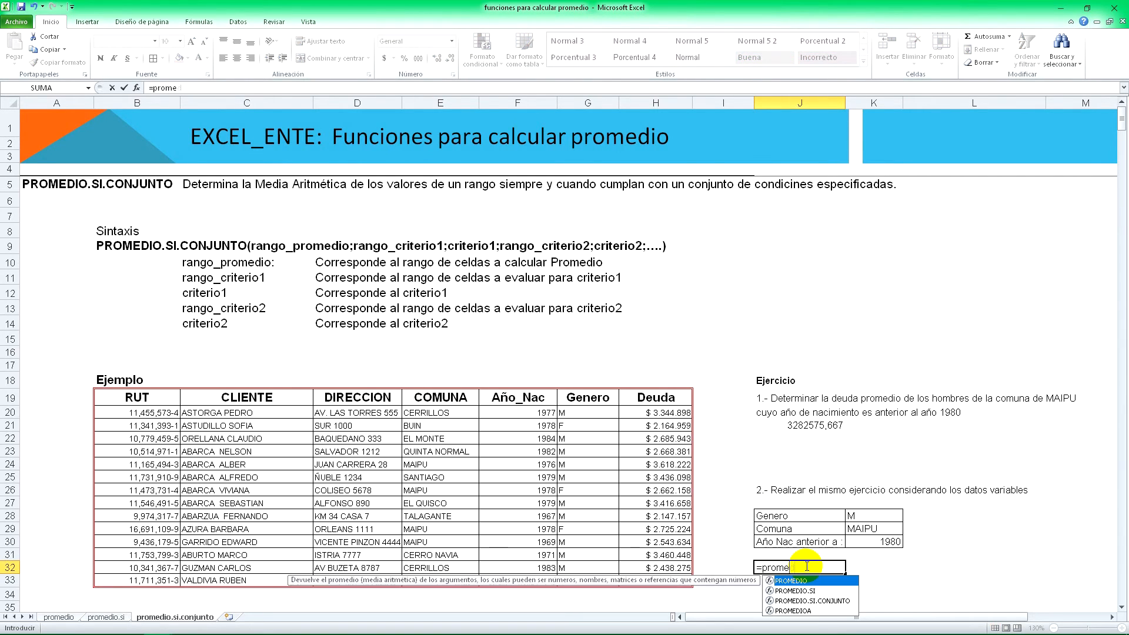
{"action": "type", "text": "dio.si."}
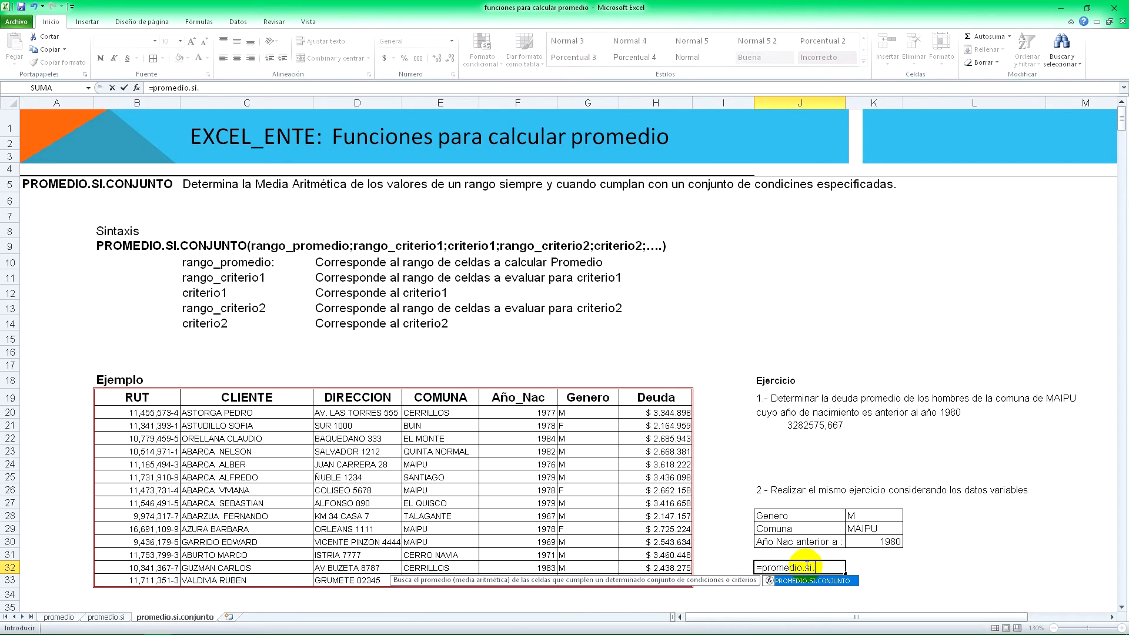
{"action": "type", "text": "conjunto("}
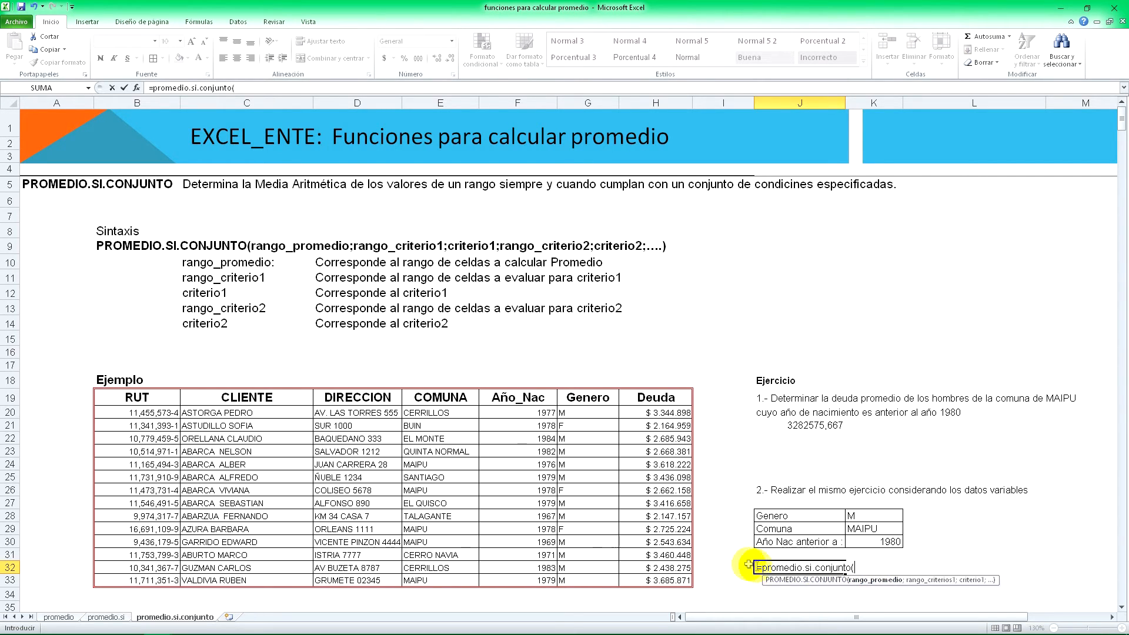
{"action": "left_click_drag", "start_coordinate": [641, 413], "coordinate": [640, 579]}
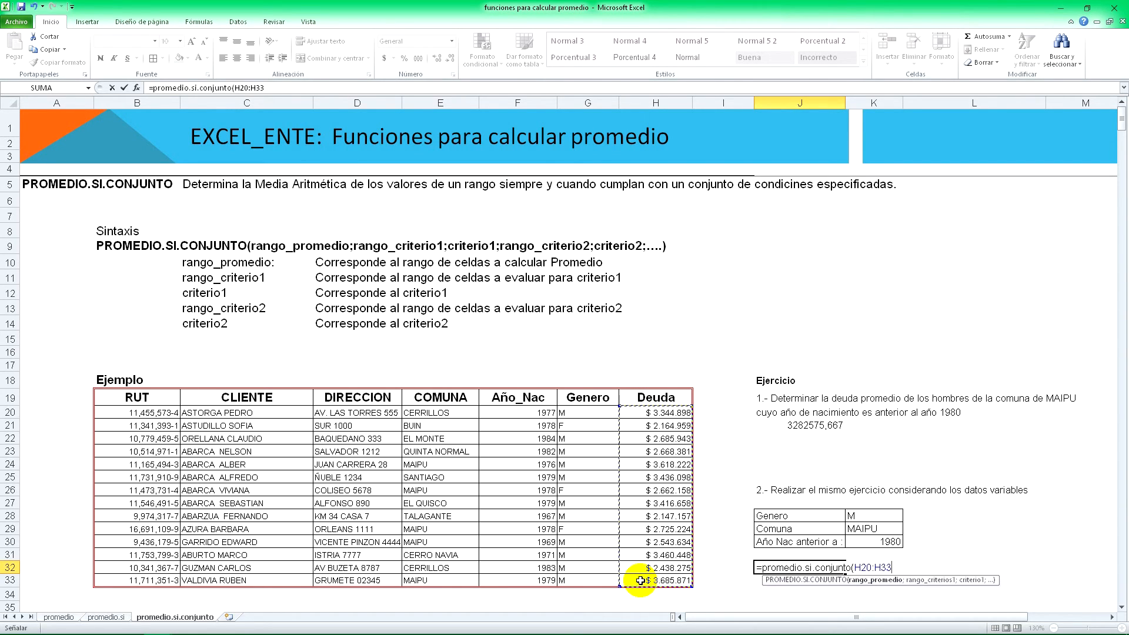
{"action": "type", "text": ";"}
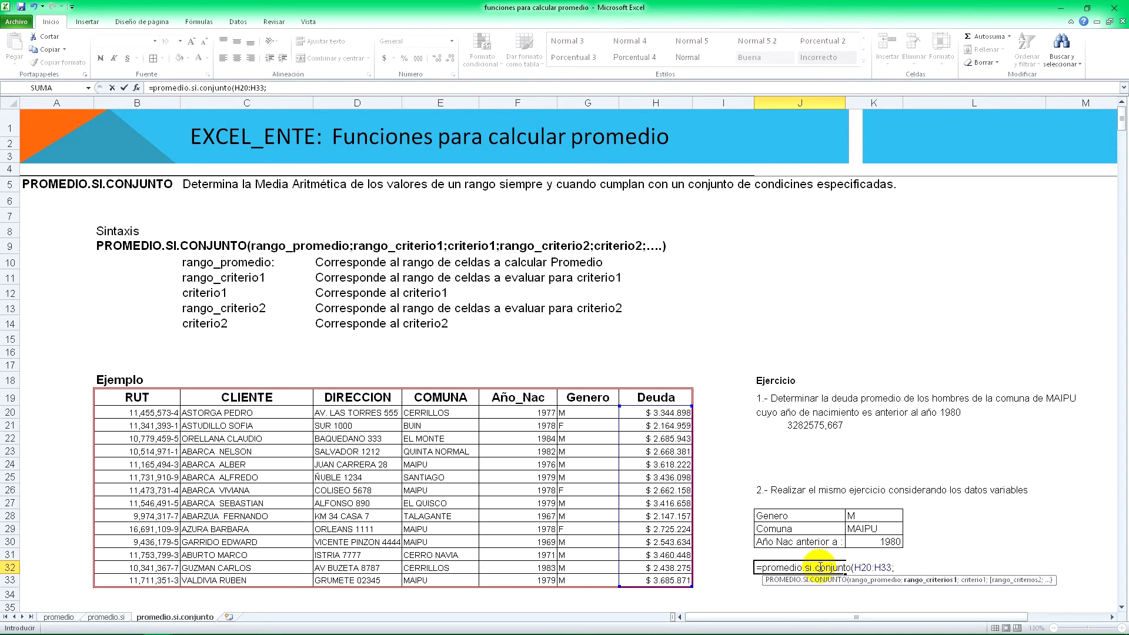
{"action": "left_click_drag", "start_coordinate": [580, 412], "coordinate": [582, 580]}
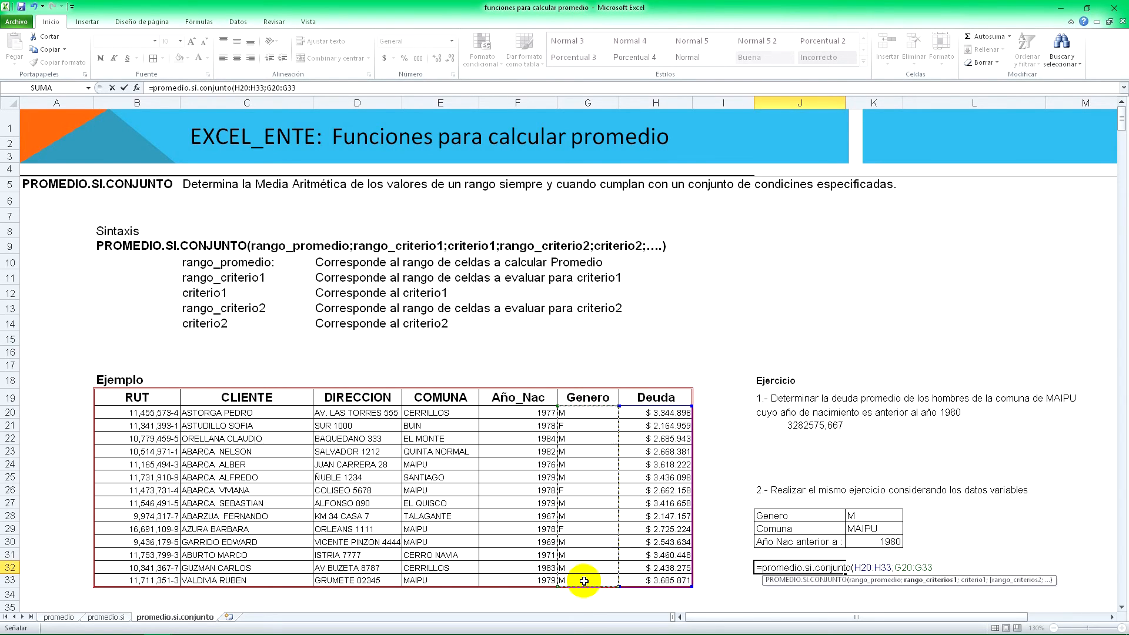
{"action": "type", "text": ";"}
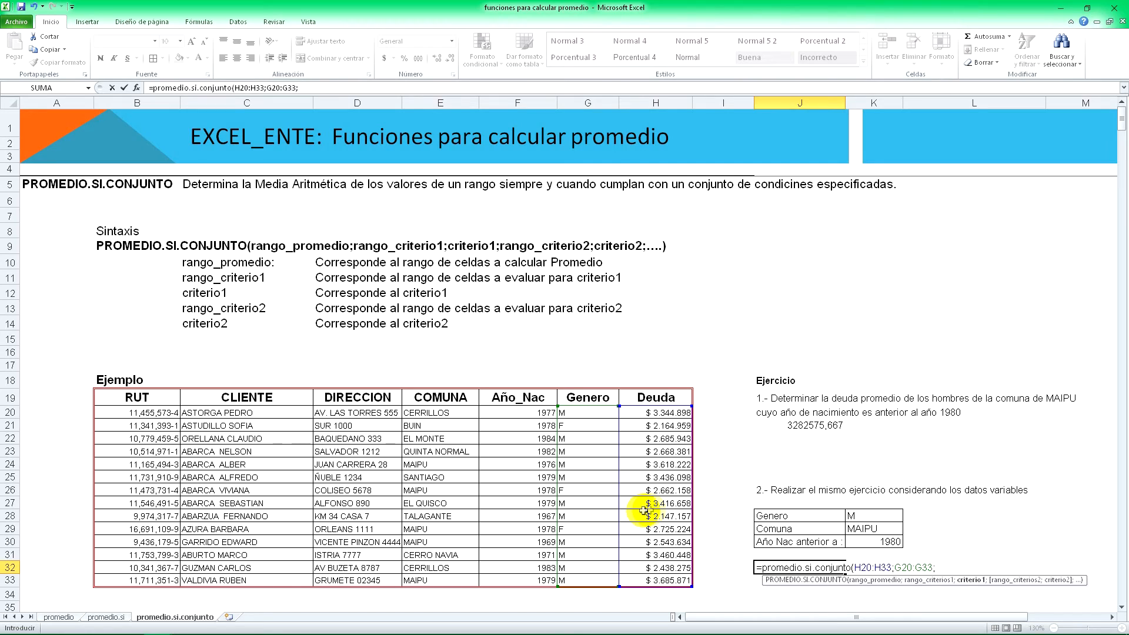
{"action": "left_click", "coordinate": [865, 517]}
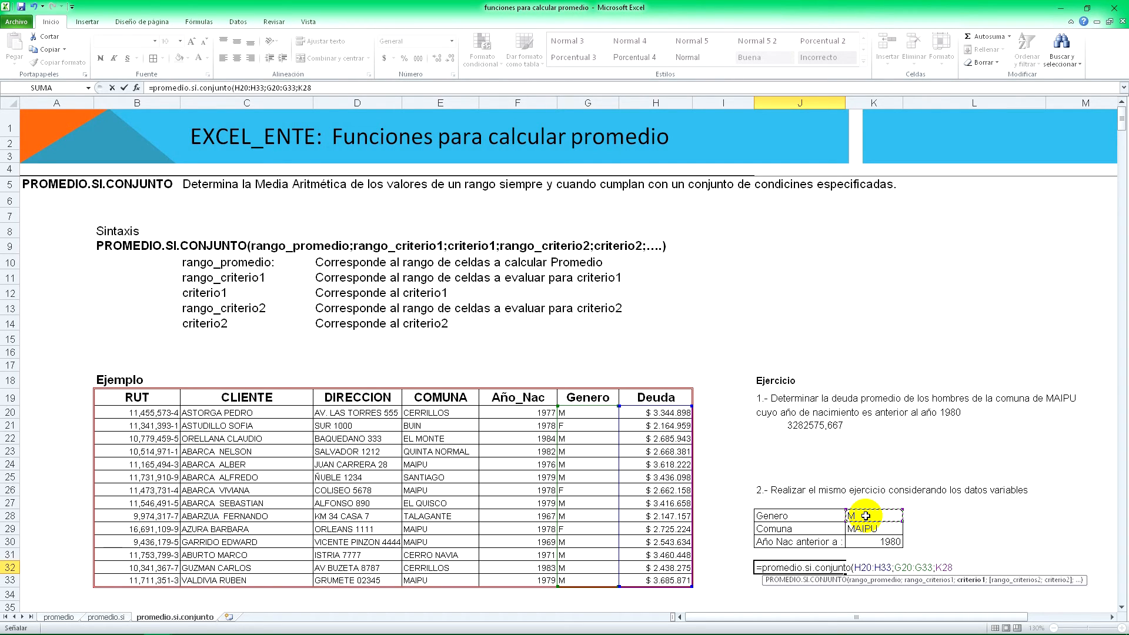
{"action": "key", "text": "BackSpace"}
{"action": "key", "text": "BackSpace"}
{"action": "key", "text": "BackSpace"}
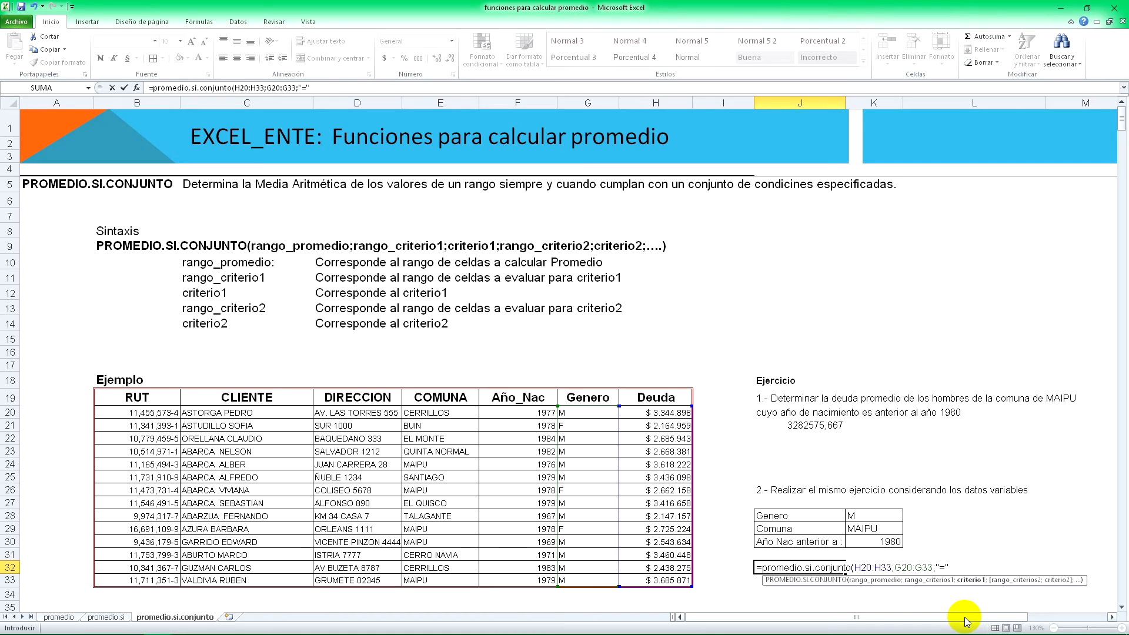
Step: Set the gender criterion in the J32 formula to "="&K28, linking it to the Genero variable cell
{"action": "type", "text": "&"}
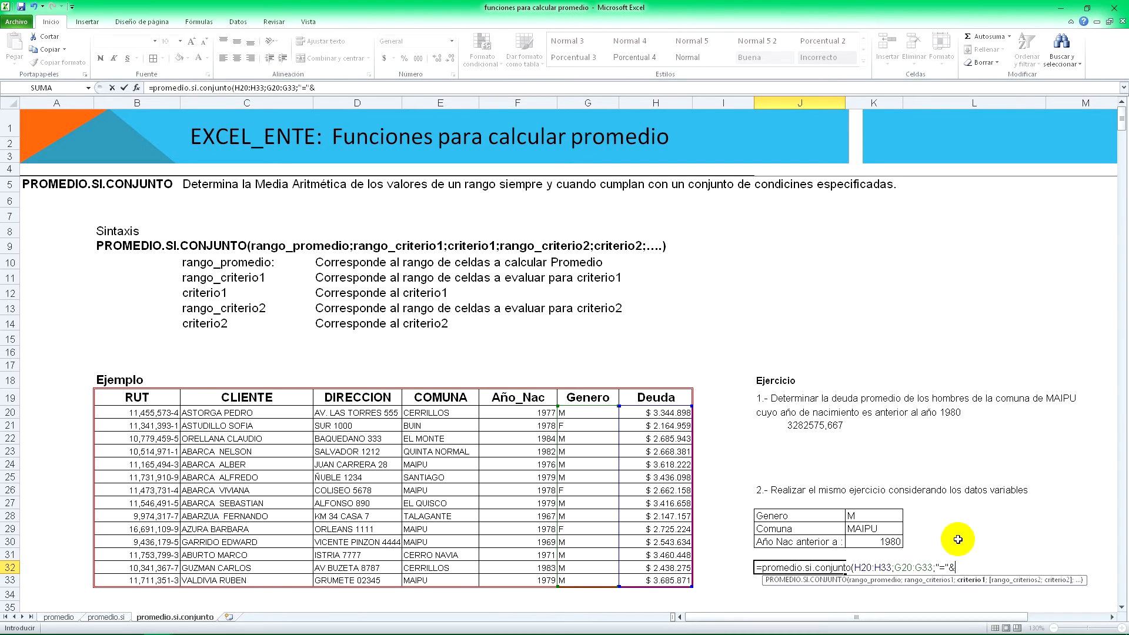
{"action": "left_click", "coordinate": [883, 518]}
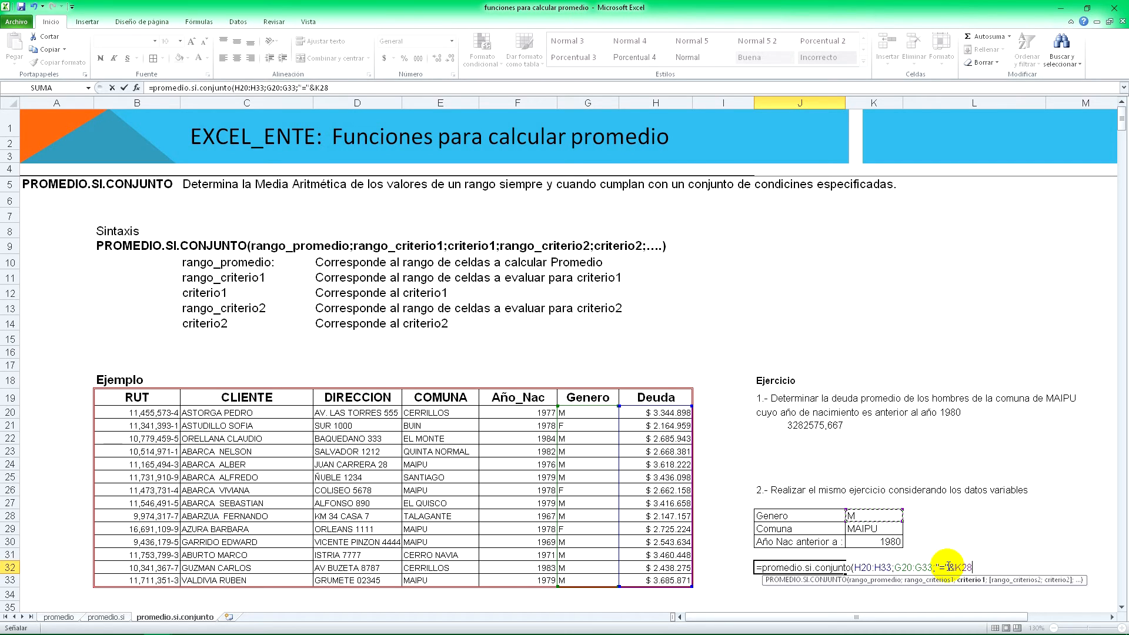
{"action": "type", "text": ";"}
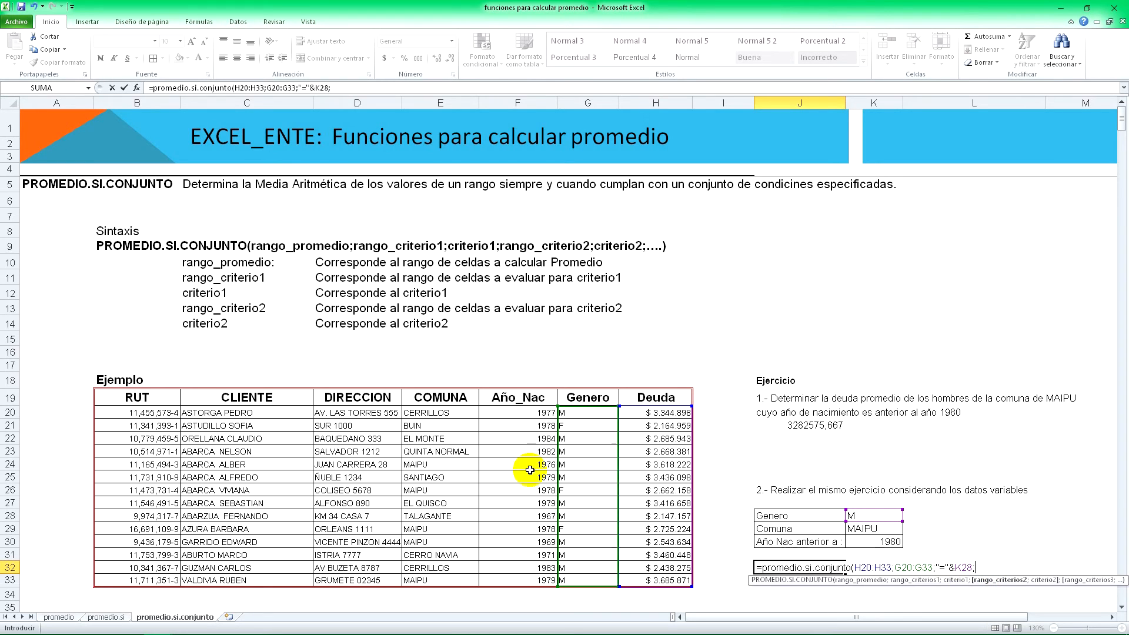
Step: Add the comuna condition to the J32 formula, using the range E20:E33 with the criterion "="&K29
{"action": "left_click_drag", "start_coordinate": [436, 414], "coordinate": [447, 580]}
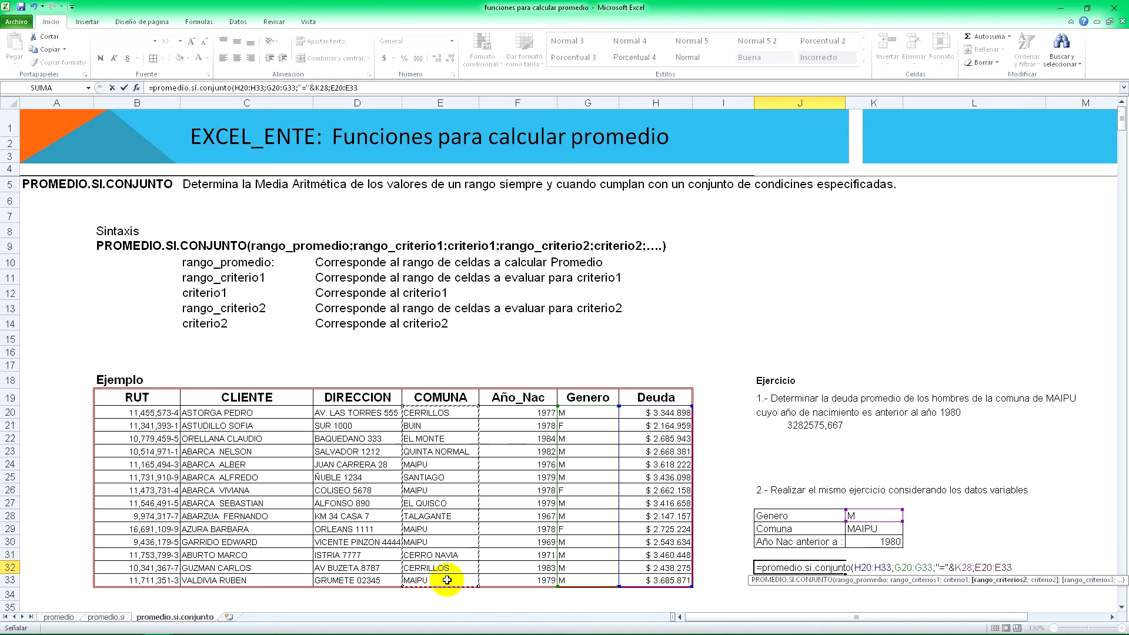
{"action": "type", "text": ";"}
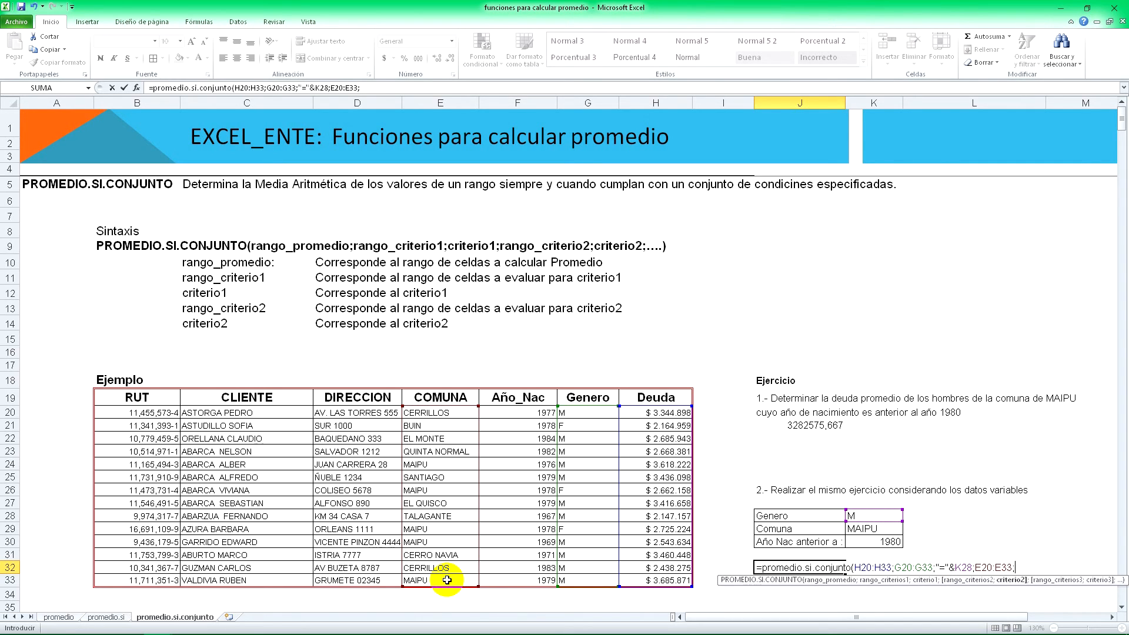
{"action": "type", "text": "\"=\"&"}
{"action": "left_click", "coordinate": [860, 529]}
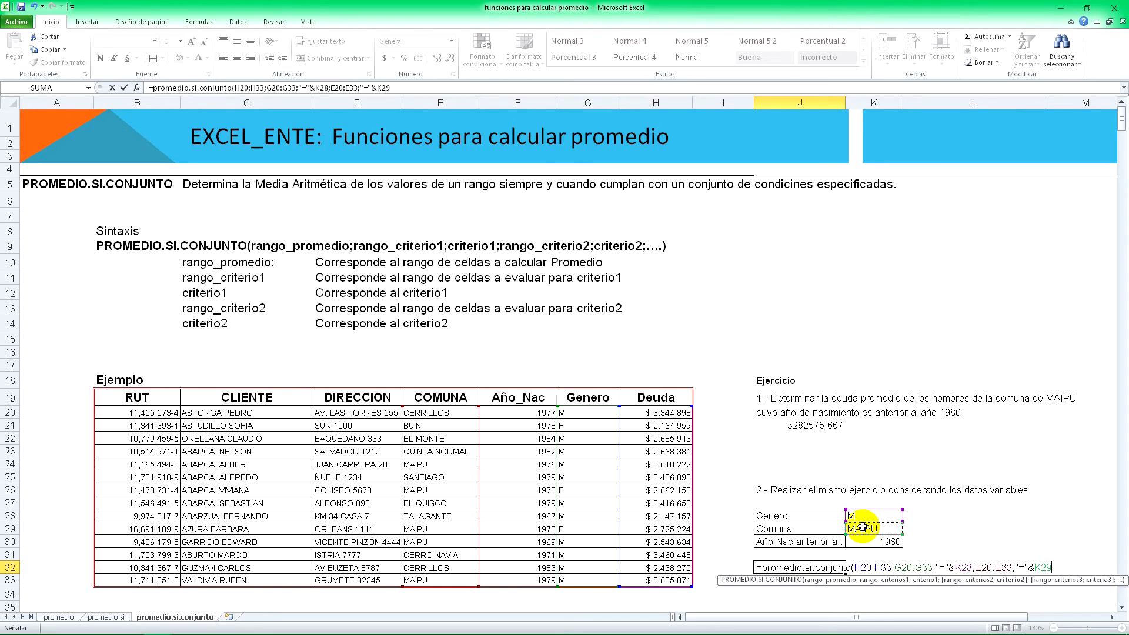
Step: Add the birth-year condition to the J32 formula, using range F20:F33 with the criterion "<"&K30, and complete the formula
{"action": "type", "text": ";"}
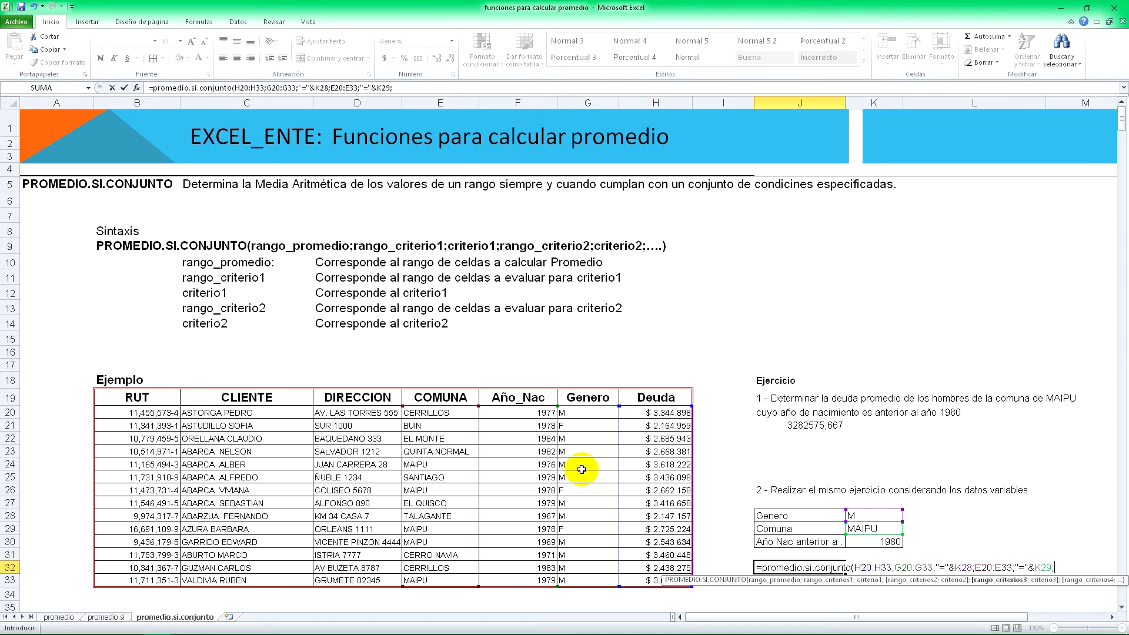
{"action": "left_click", "coordinate": [528, 414]}
{"action": "left_click_drag", "start_coordinate": [527, 424], "coordinate": [507, 576]}
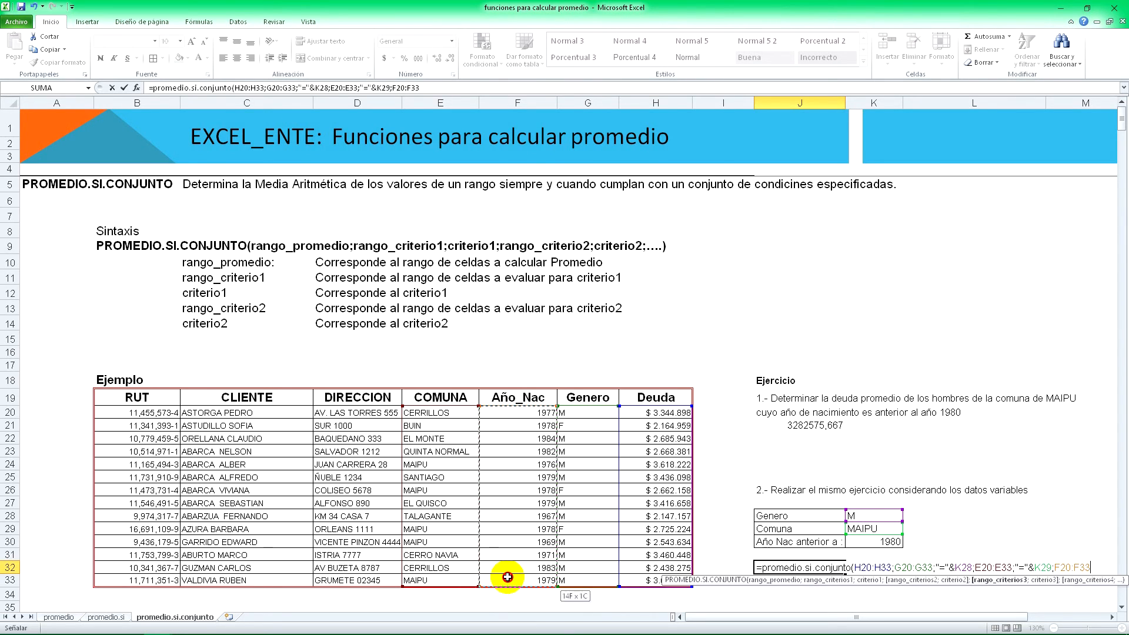
{"action": "type", "text": ";"}
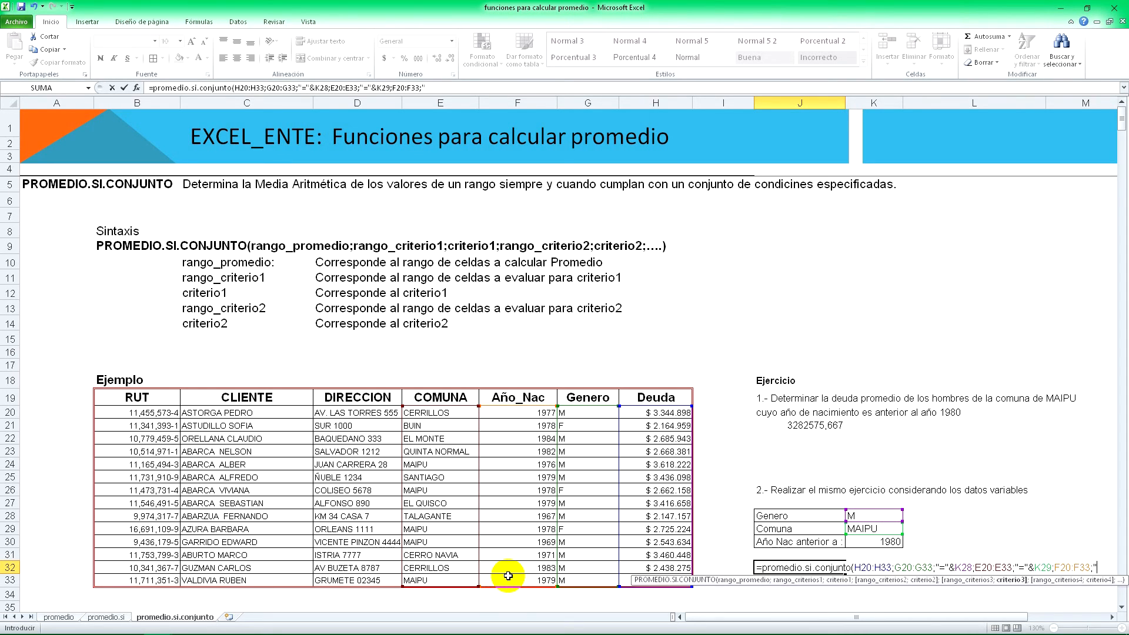
{"action": "type", "text": "\">"}
{"action": "type", "text": "&"}
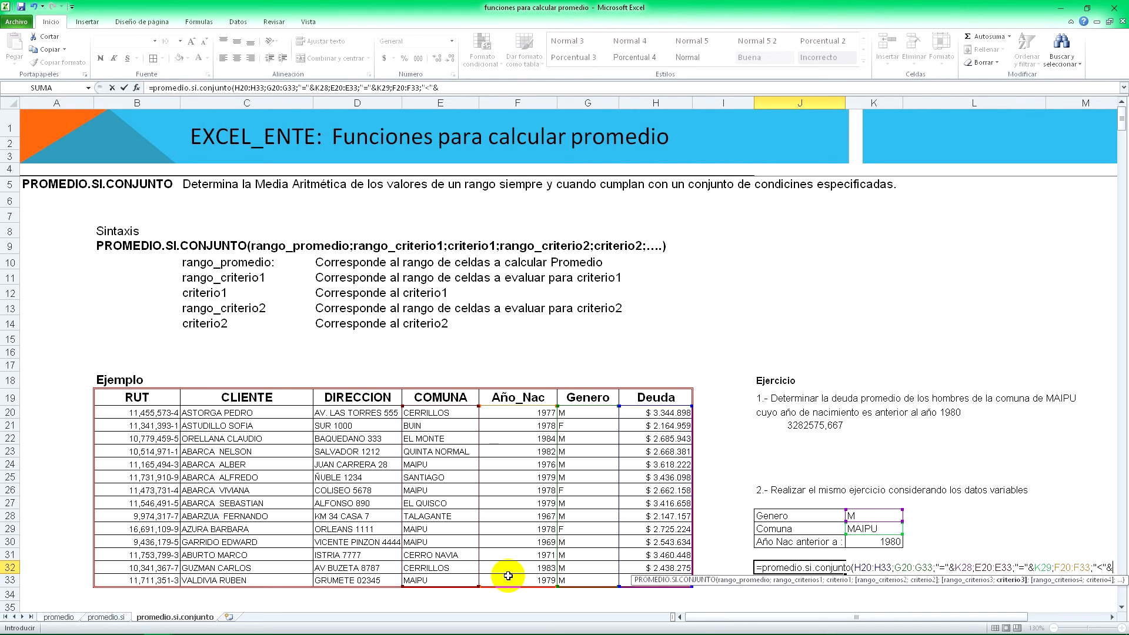
{"action": "left_click", "coordinate": [880, 541]}
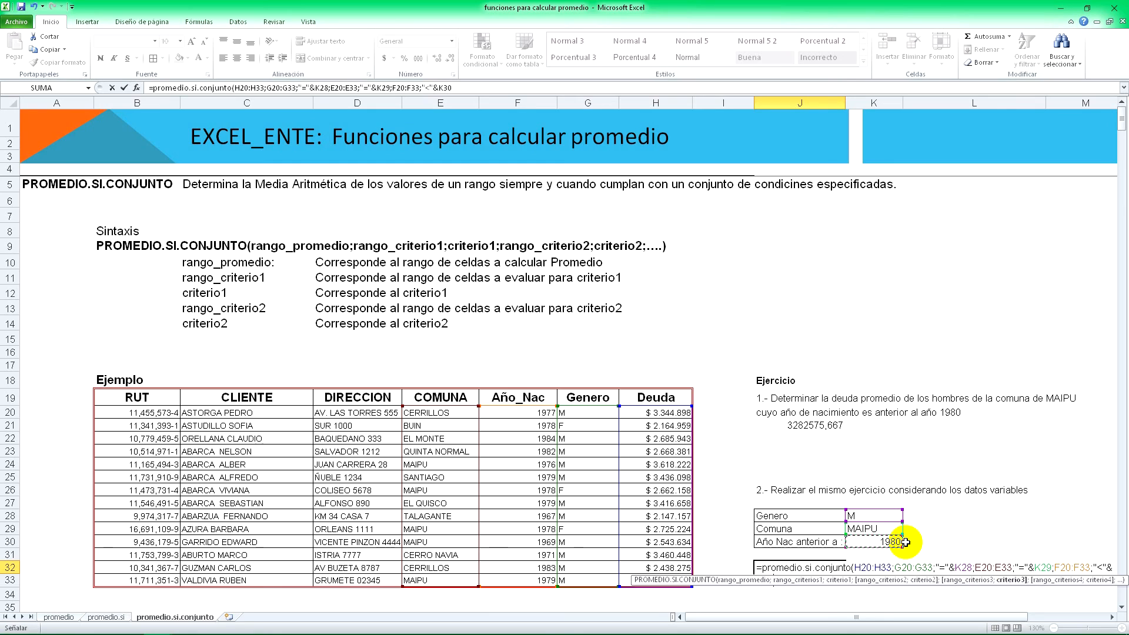
{"action": "type", "text": ")"}
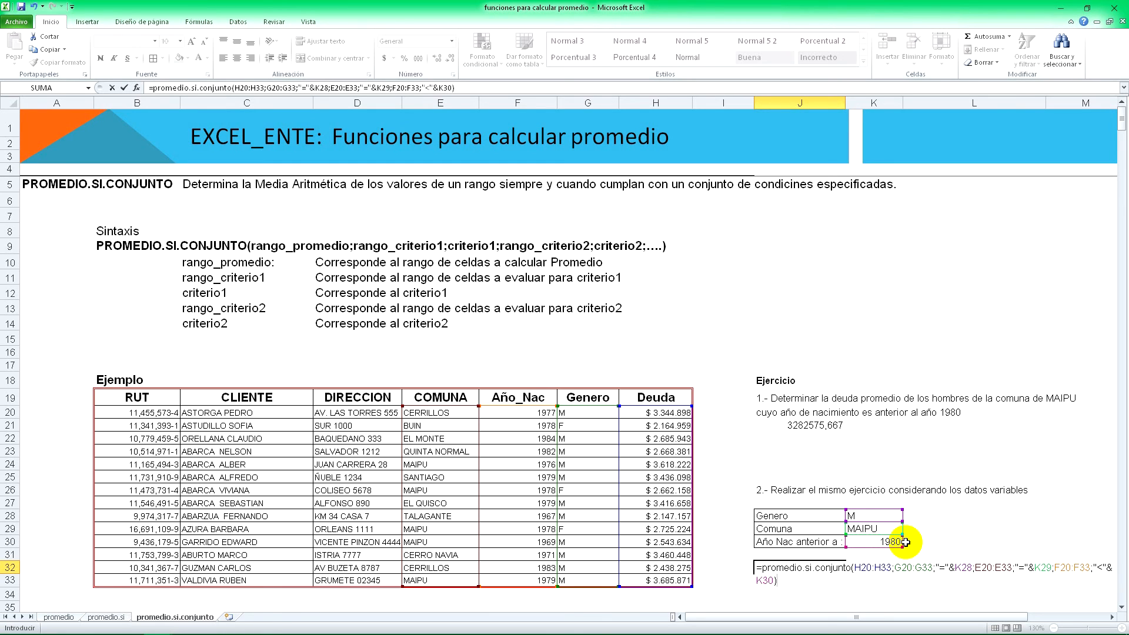
{"action": "key", "text": "Return"}
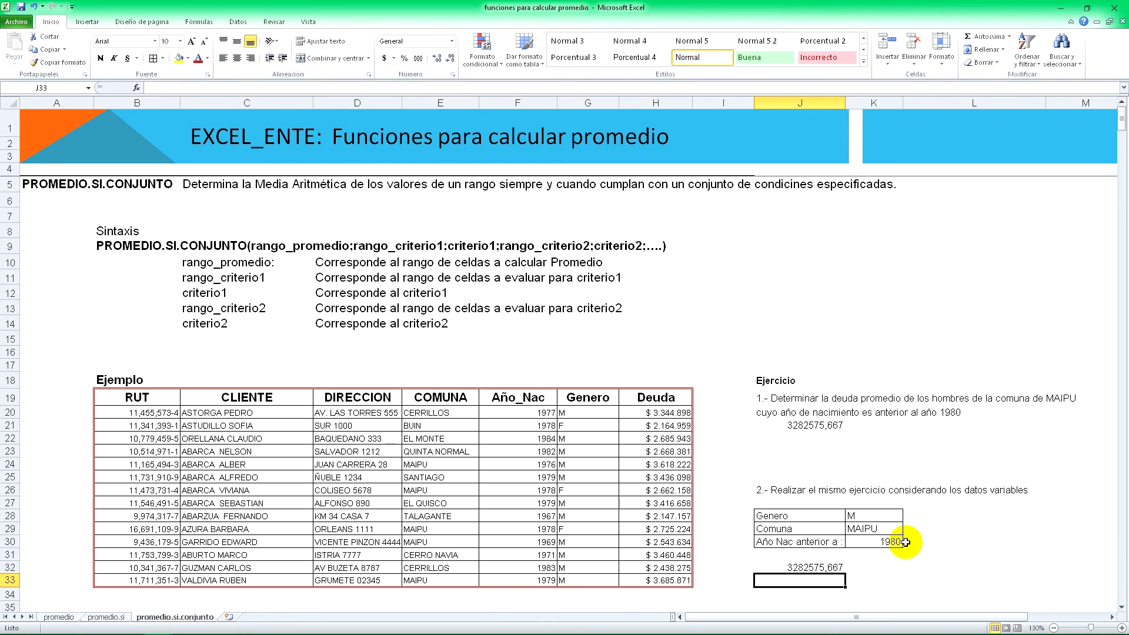
Step: Compare the fixed-criteria formula in J21 with the cell-linked formula in J32
{"action": "left_click", "coordinate": [809, 425]}
{"action": "left_click", "coordinate": [813, 568]}
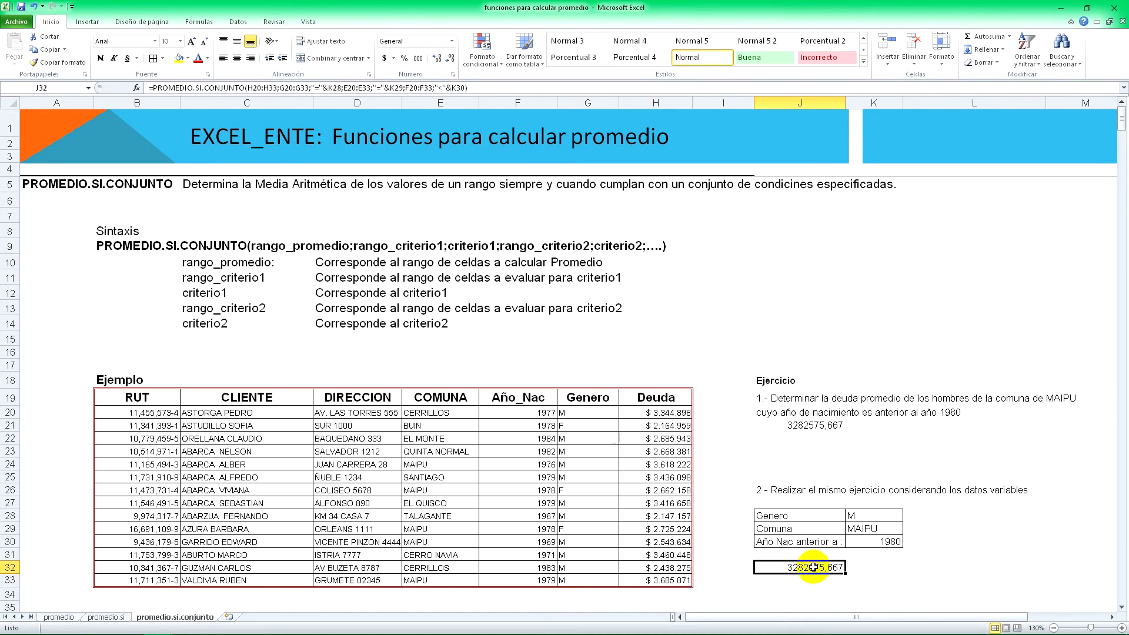
{"action": "left_click", "coordinate": [827, 426]}
{"action": "double_click", "coordinate": [826, 426]}
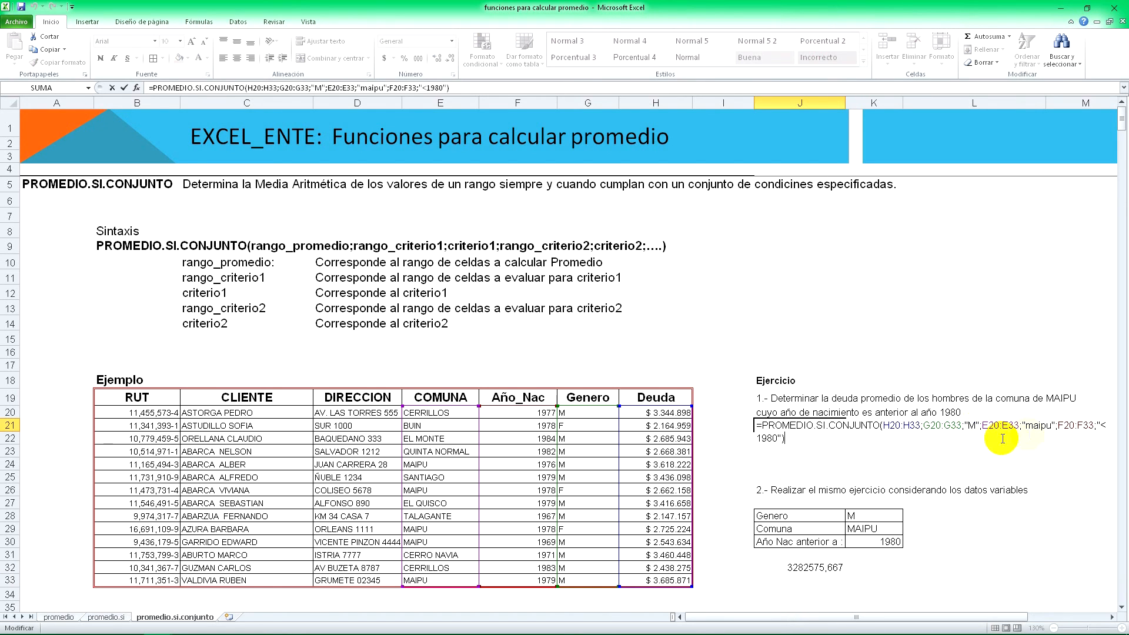
{"action": "key", "text": "Return"}
{"action": "left_click", "coordinate": [822, 568]}
{"action": "key", "text": "F2"}
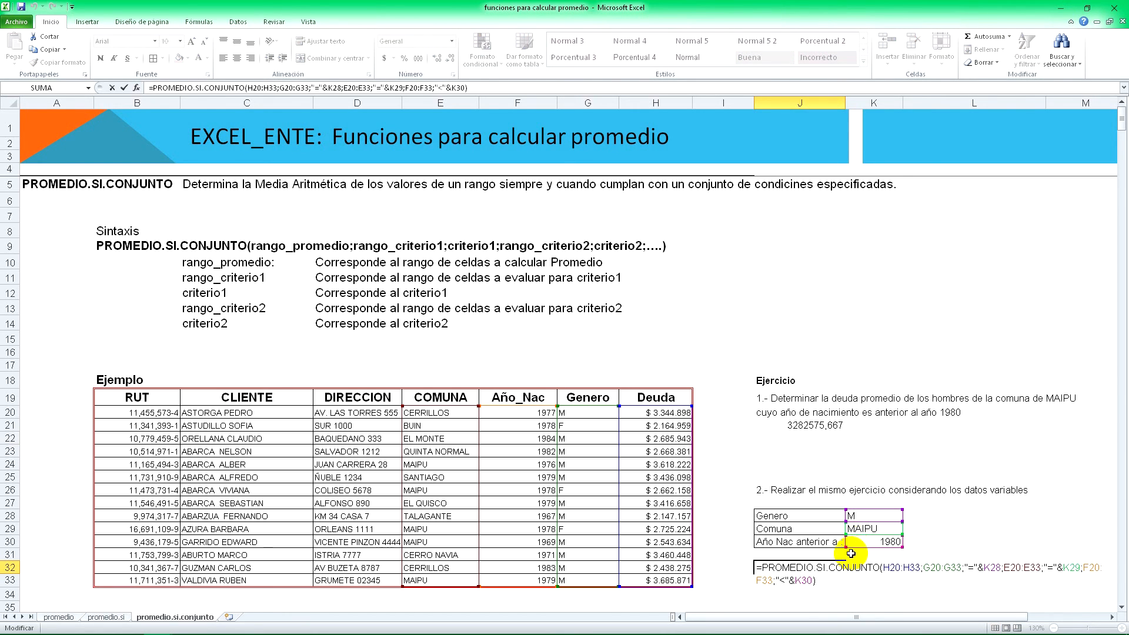
{"action": "key", "text": "Escape"}
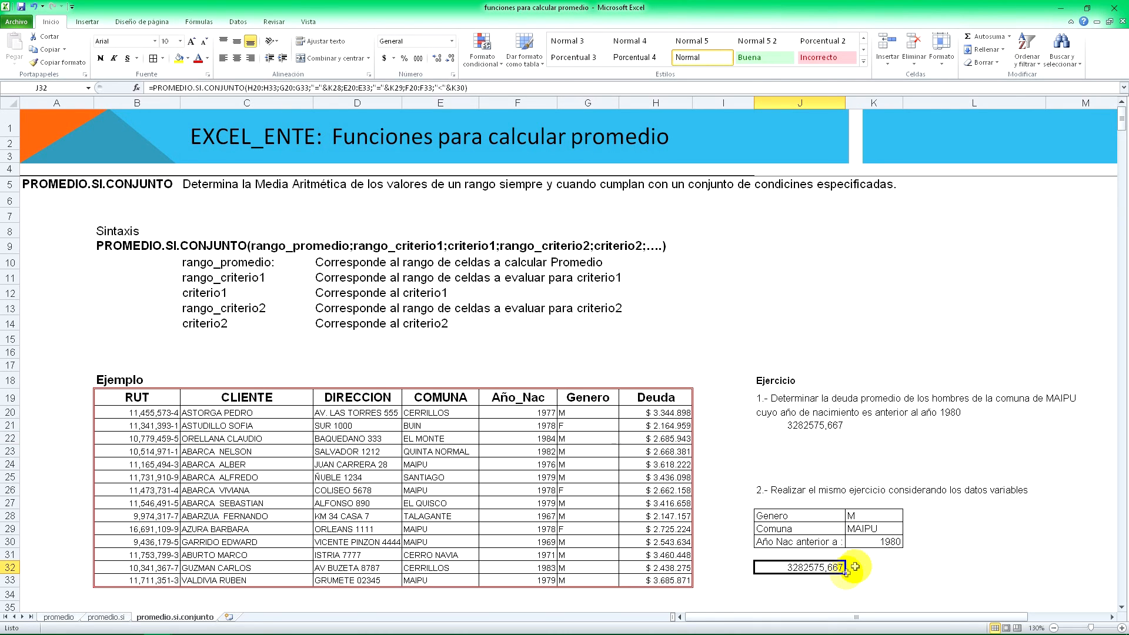
Step: Set the Genero variable in K28 to F and check the recalculated average in J32
{"action": "left_click", "coordinate": [865, 516]}
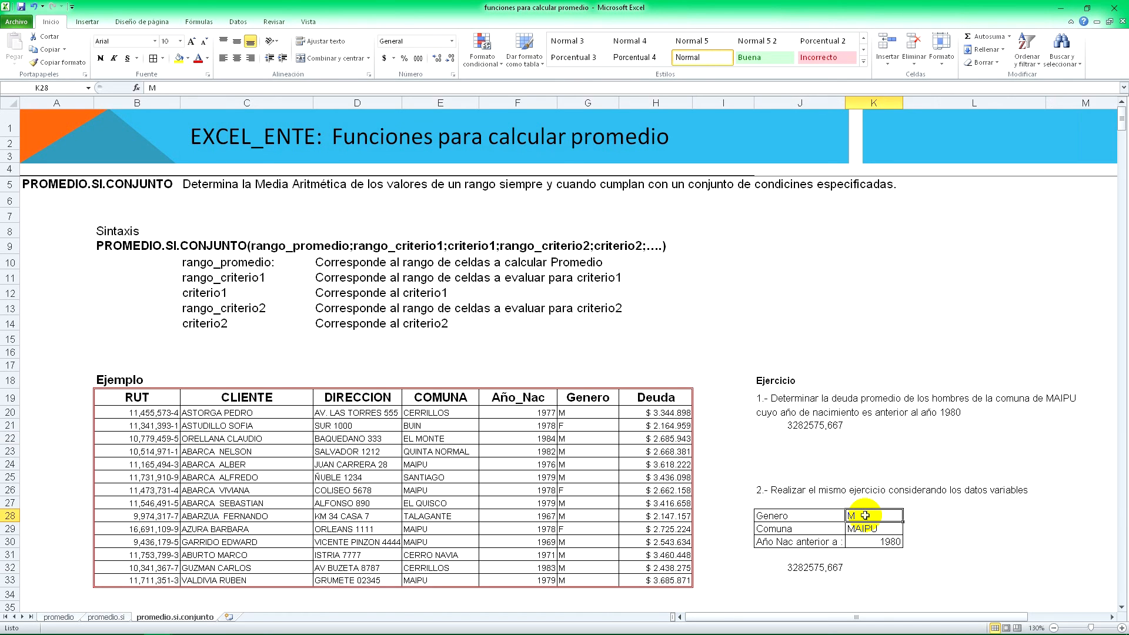
{"action": "type", "text": "F"}
{"action": "key", "text": "Return"}
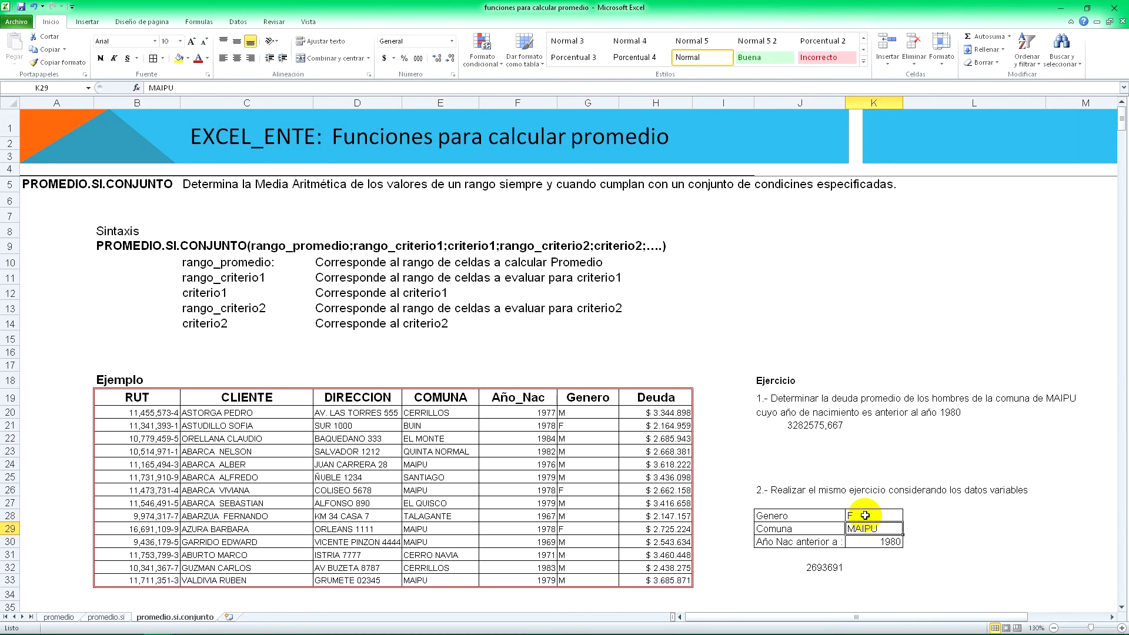
{"action": "left_click", "coordinate": [814, 566]}
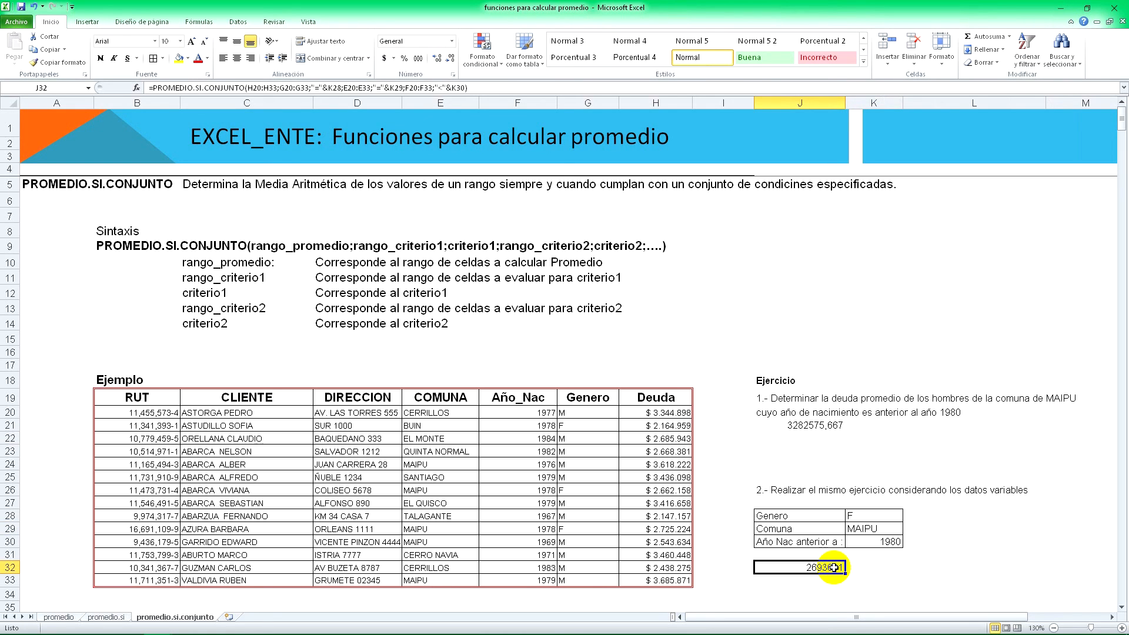